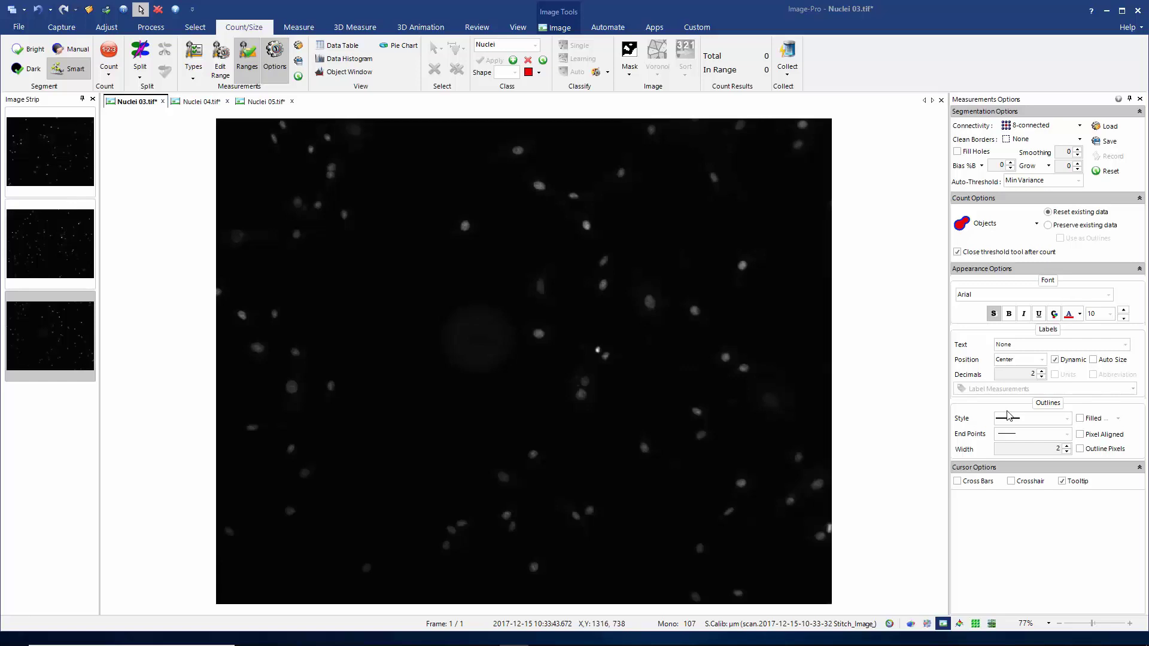
Examine the data collector's collect options and its available measurement types, including those in the Measurements table.
{"action": "left_click", "coordinate": [477, 27]}
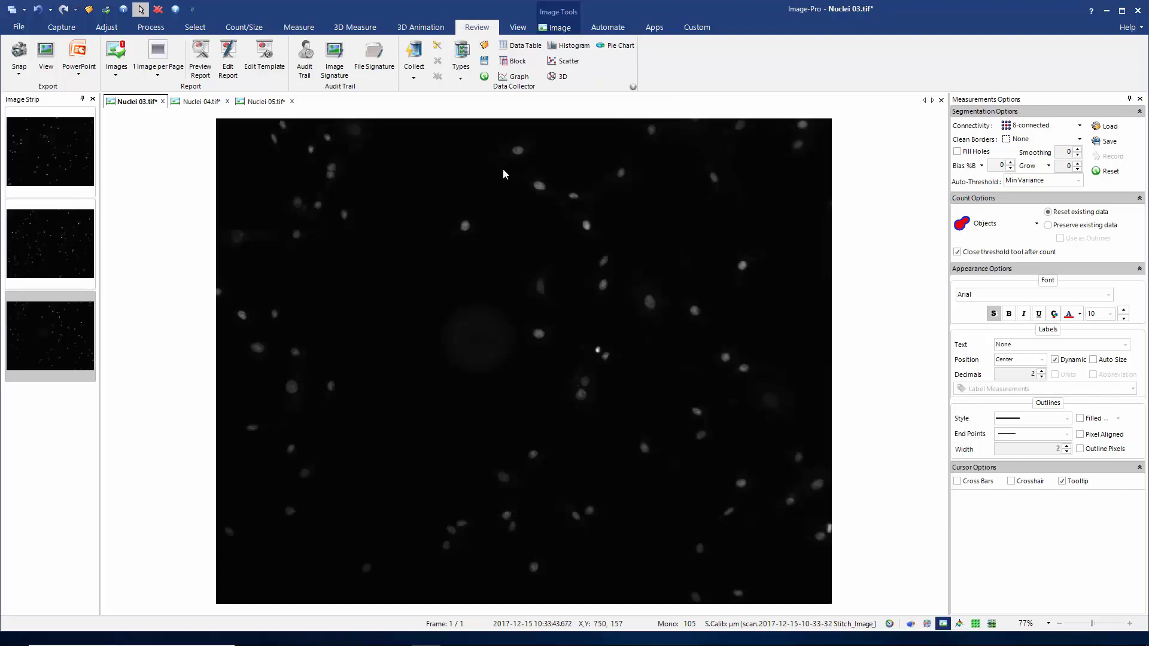
{"action": "left_click", "coordinate": [414, 70]}
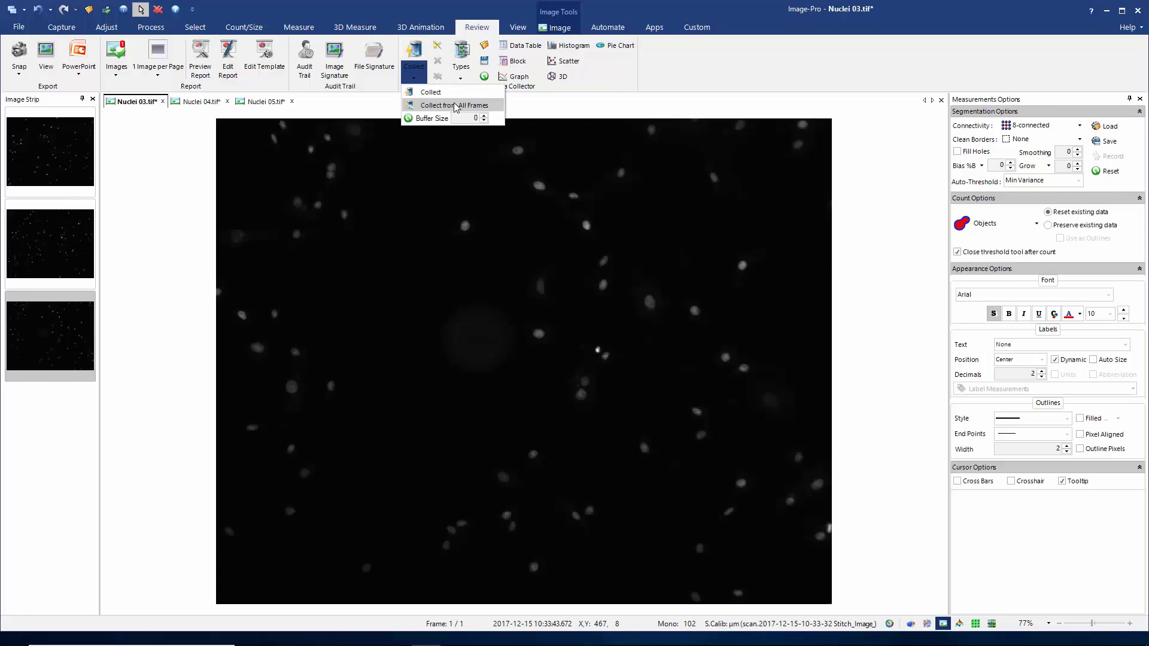
{"action": "left_click", "coordinate": [492, 106]}
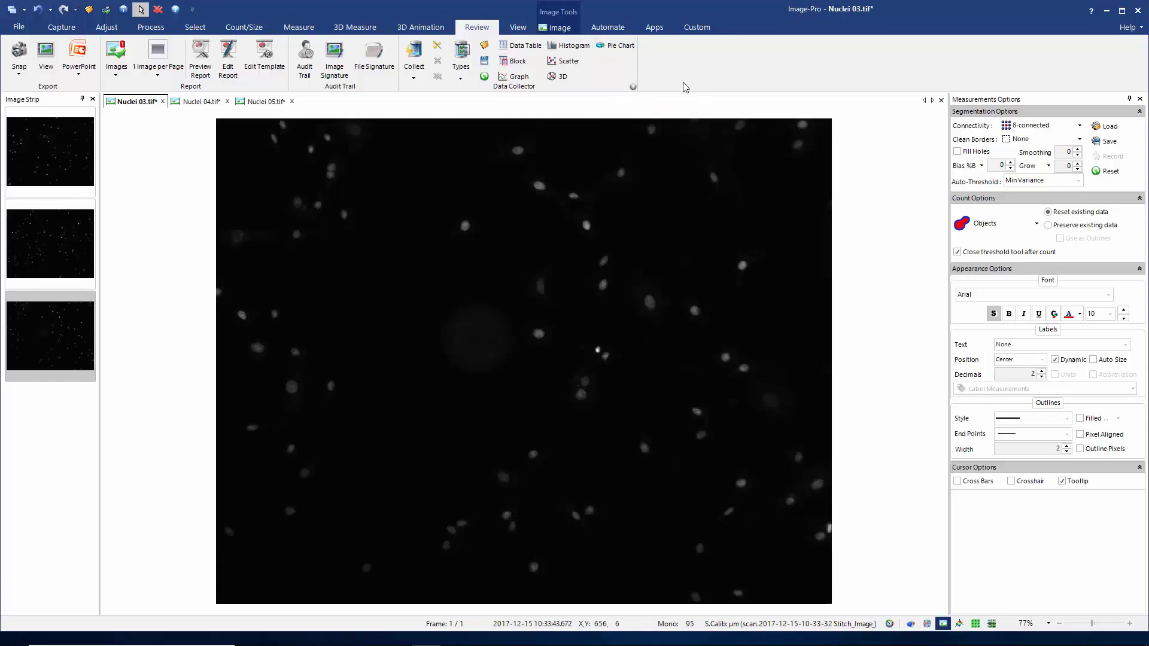
{"action": "left_click", "coordinate": [462, 55]}
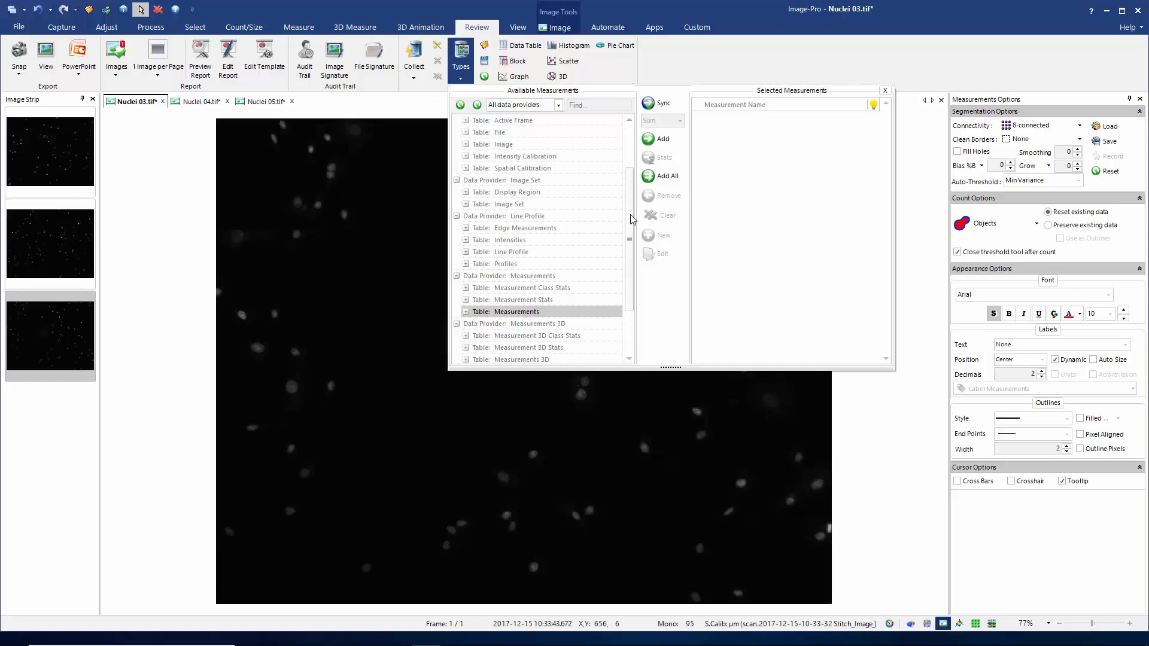
{"action": "left_click_drag", "start_coordinate": [630, 270], "coordinate": [630, 313]}
{"action": "scroll", "coordinate": [500, 292], "scroll_direction": "up", "scroll_amount": 4}
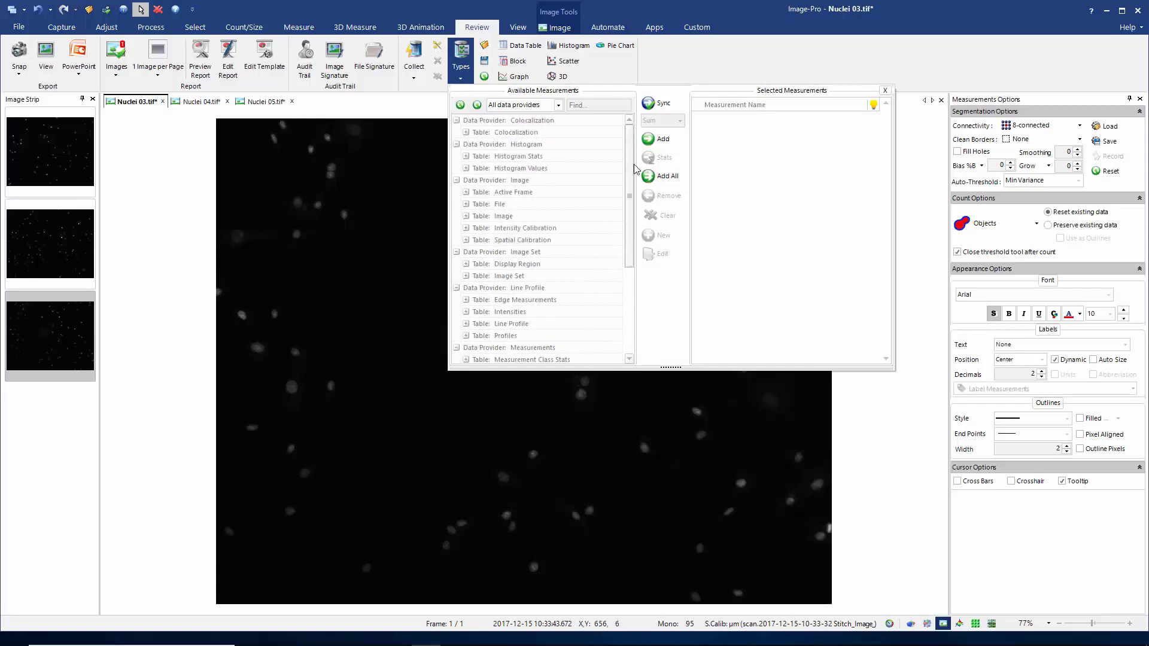
{"action": "left_click_drag", "start_coordinate": [630, 217], "coordinate": [630, 303]}
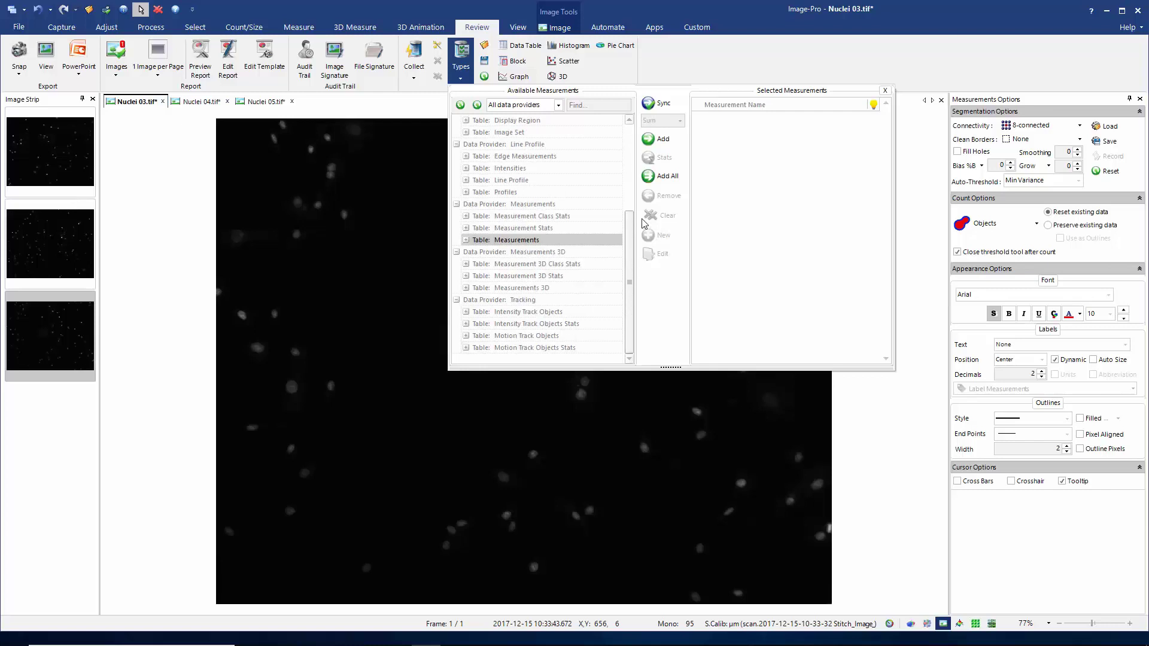
{"action": "scroll", "coordinate": [644, 286], "scroll_direction": "up", "scroll_amount": 4}
{"action": "scroll", "coordinate": [644, 286], "scroll_direction": "down", "scroll_amount": 4}
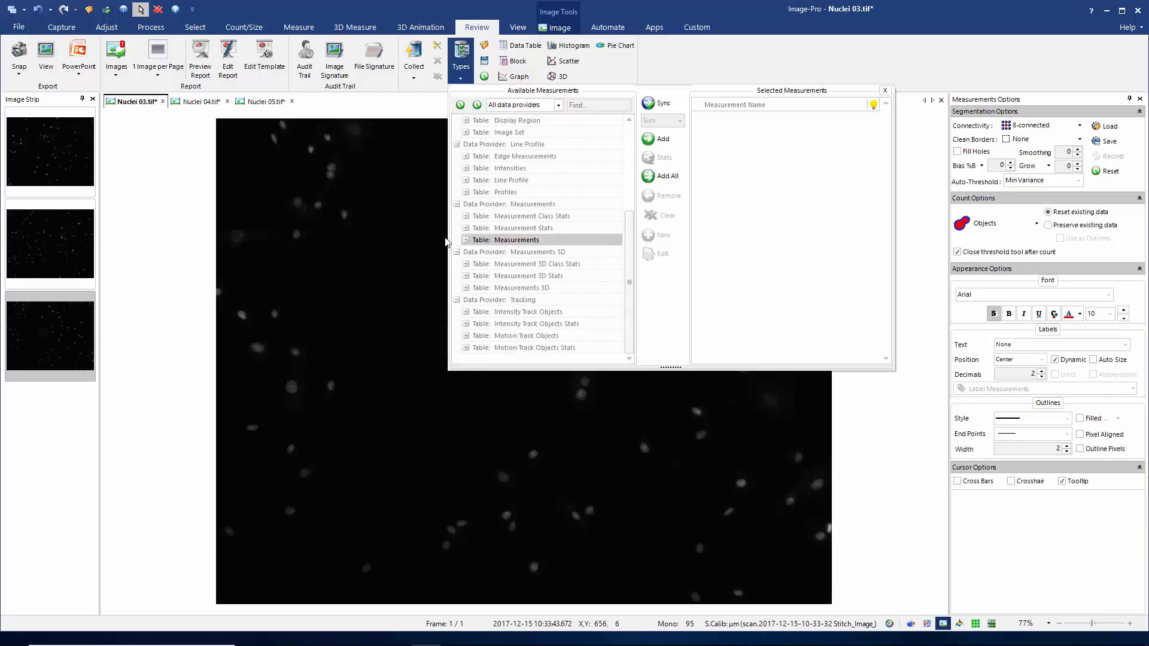
{"action": "left_click", "coordinate": [466, 240]}
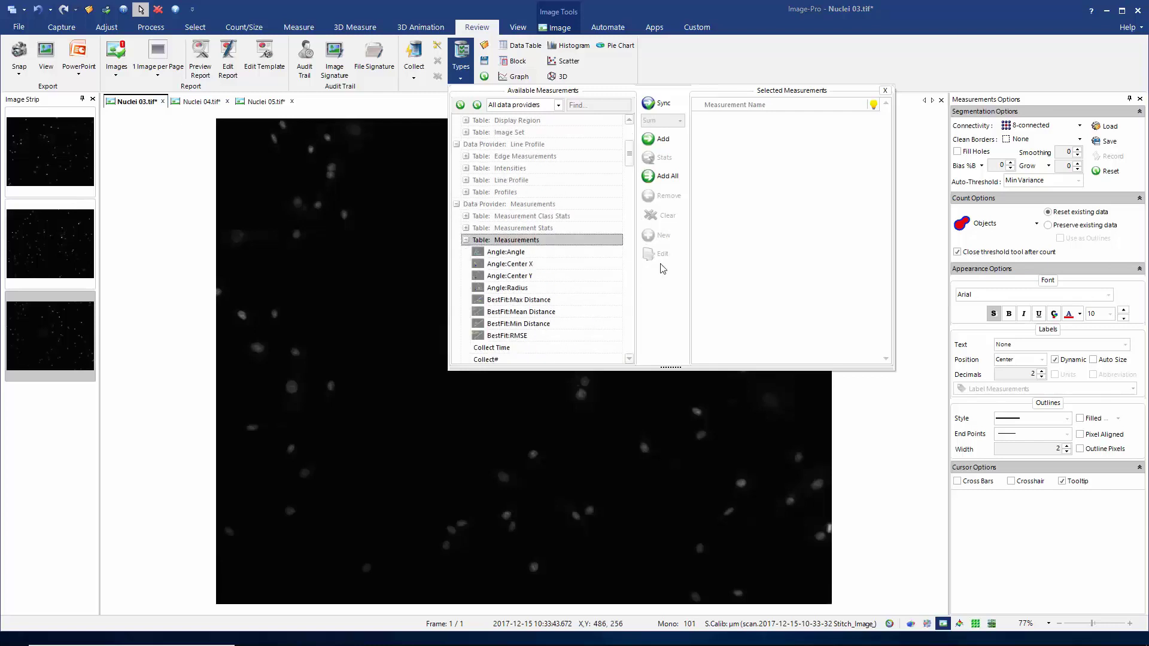
{"action": "left_click_drag", "start_coordinate": [630, 154], "coordinate": [635, 177]}
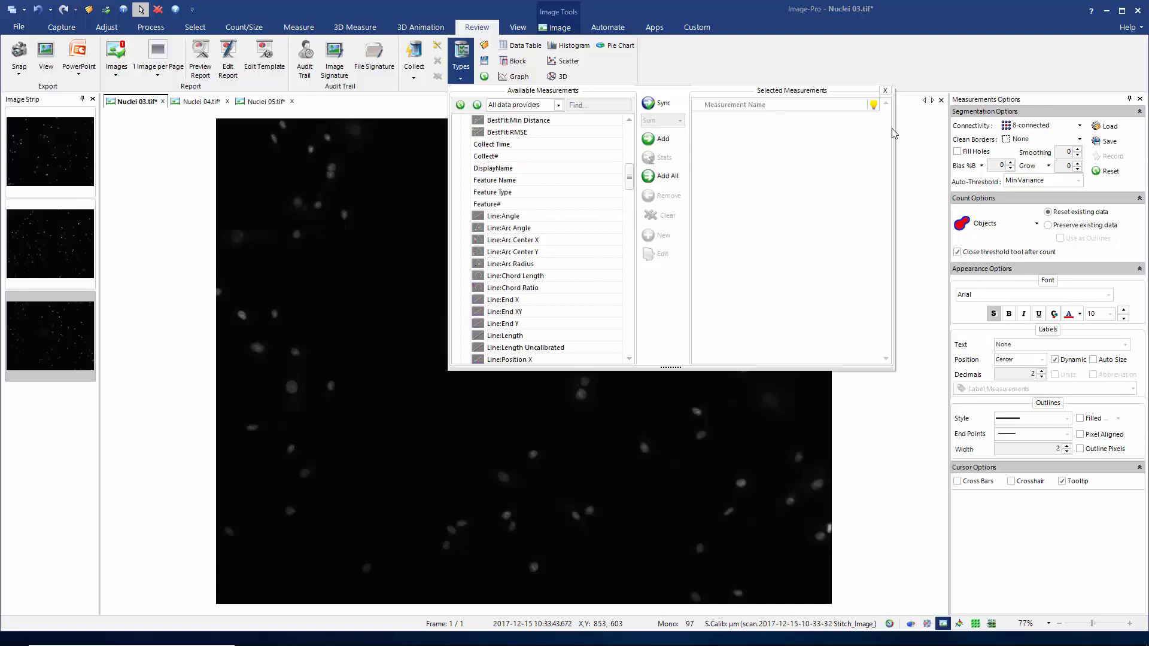
{"action": "left_click", "coordinate": [885, 90]}
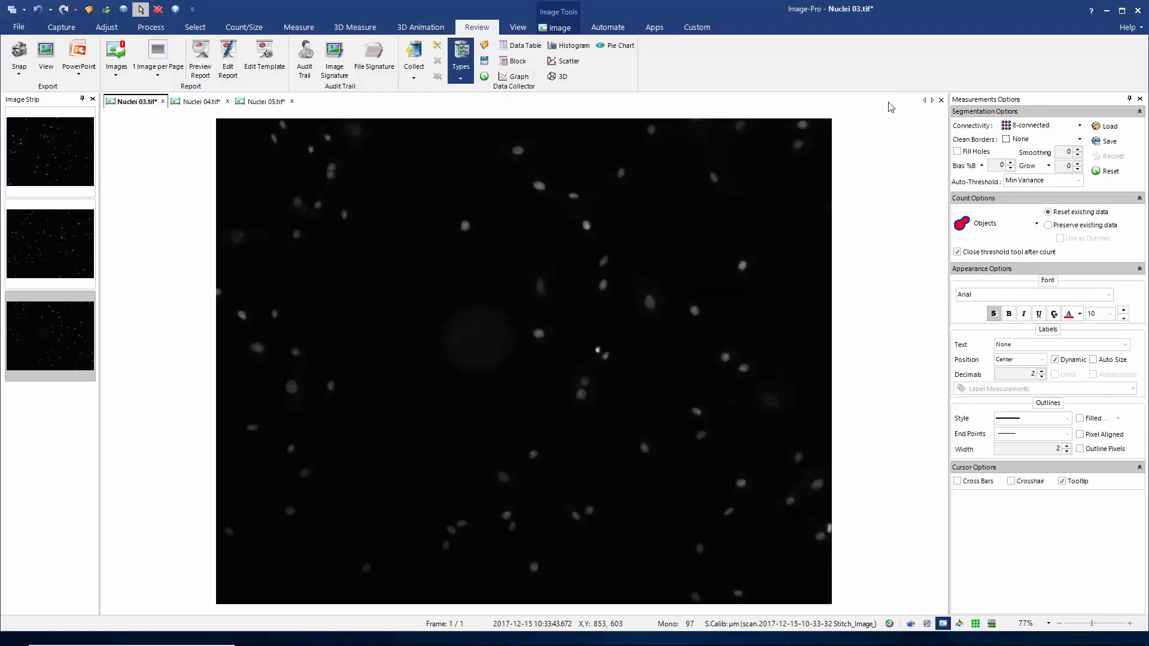
Load the Collector_Nucleus.iqo measurement options for Nuclei 03.tif and count its nuclei.
{"action": "left_click", "coordinate": [241, 28]}
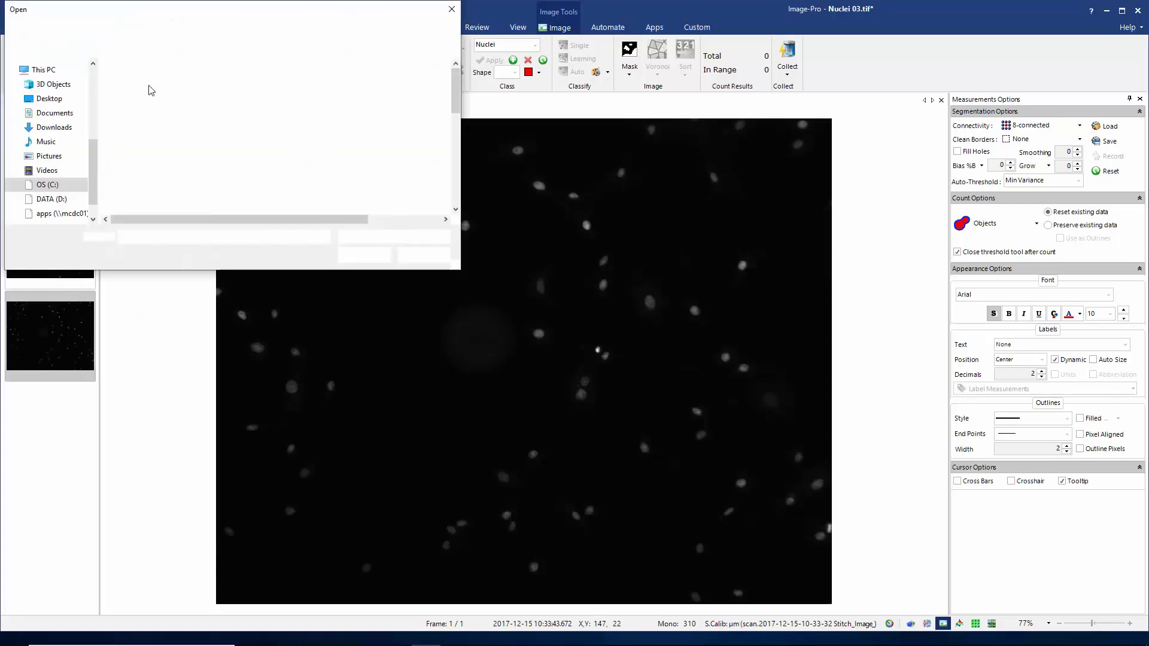
{"action": "left_click", "coordinate": [157, 80]}
{"action": "left_click", "coordinate": [364, 255]}
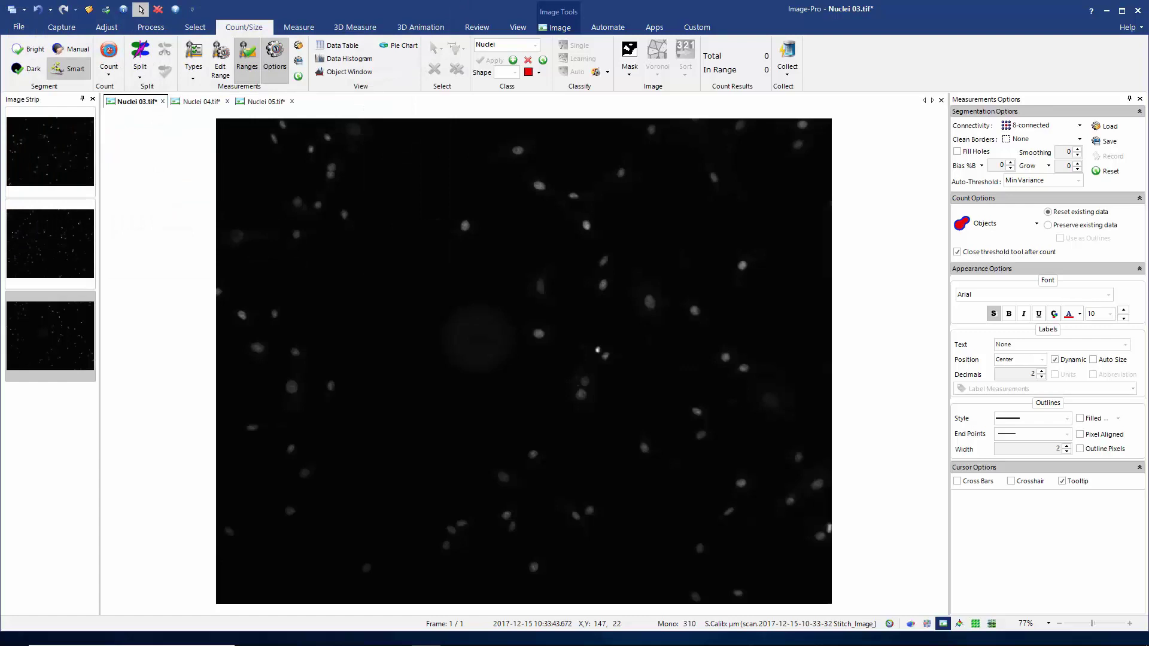
{"action": "left_click", "coordinate": [109, 52]}
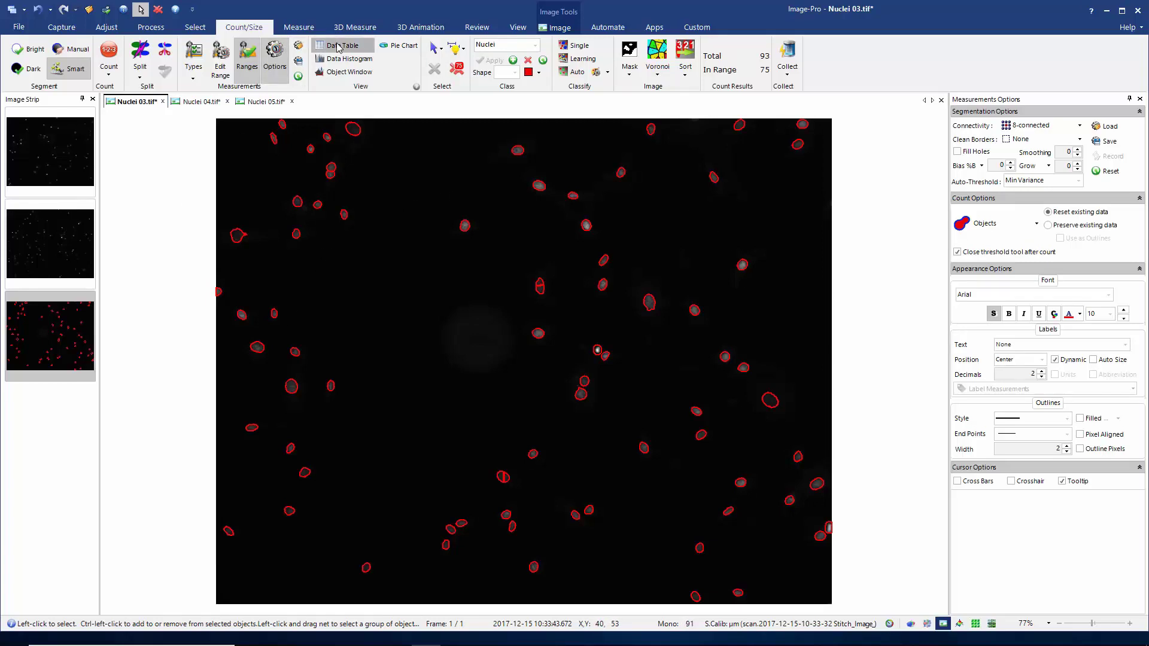
Show the measurement data table for Nuclei 03.tif and review the measurement types selected for the count.
{"action": "left_click", "coordinate": [339, 47]}
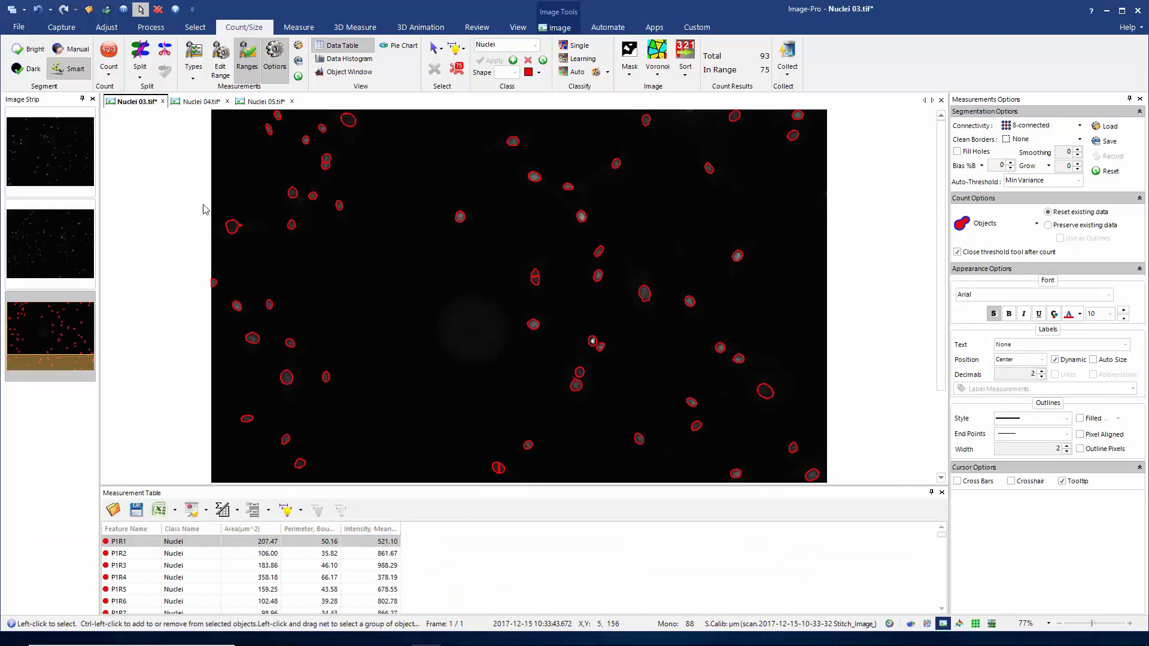
{"action": "left_click", "coordinate": [194, 60]}
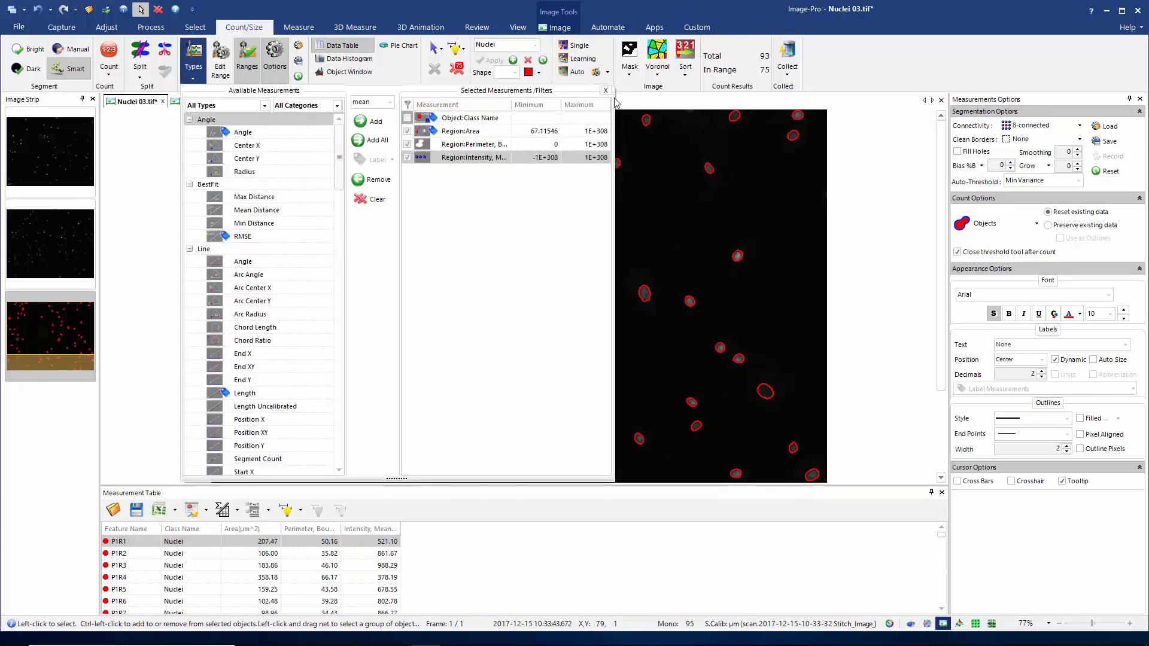
{"action": "left_click", "coordinate": [606, 91]}
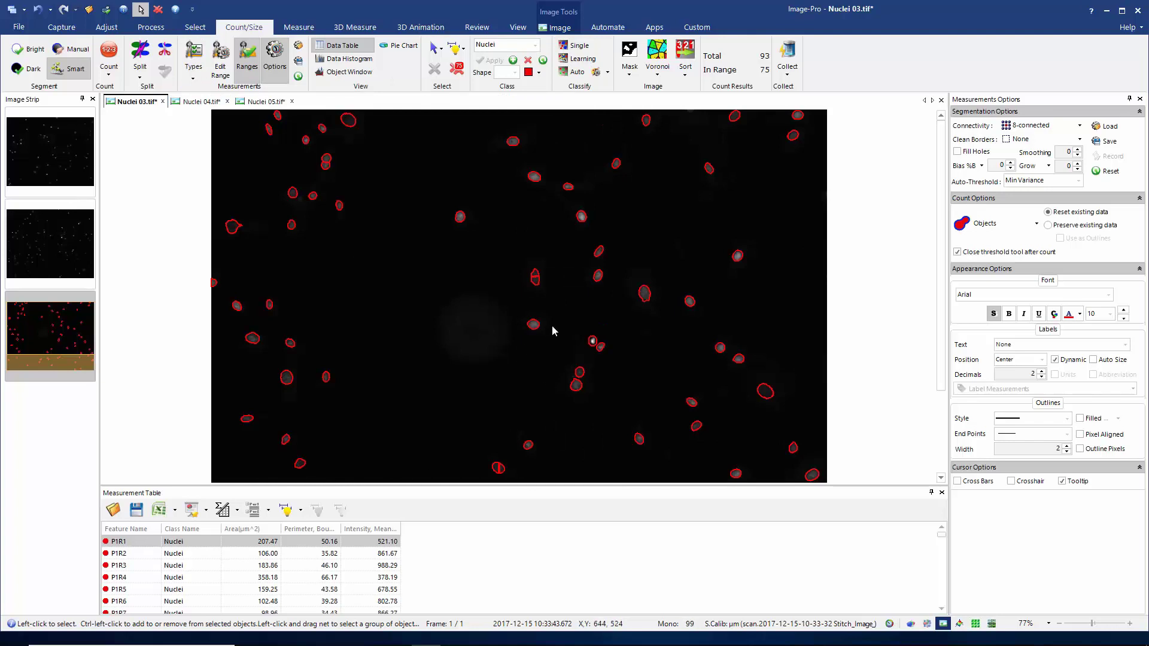
Review the data collector's measurement types and check the Collect commands offered for 3D, manual and count measurements.
{"action": "left_click", "coordinate": [481, 30]}
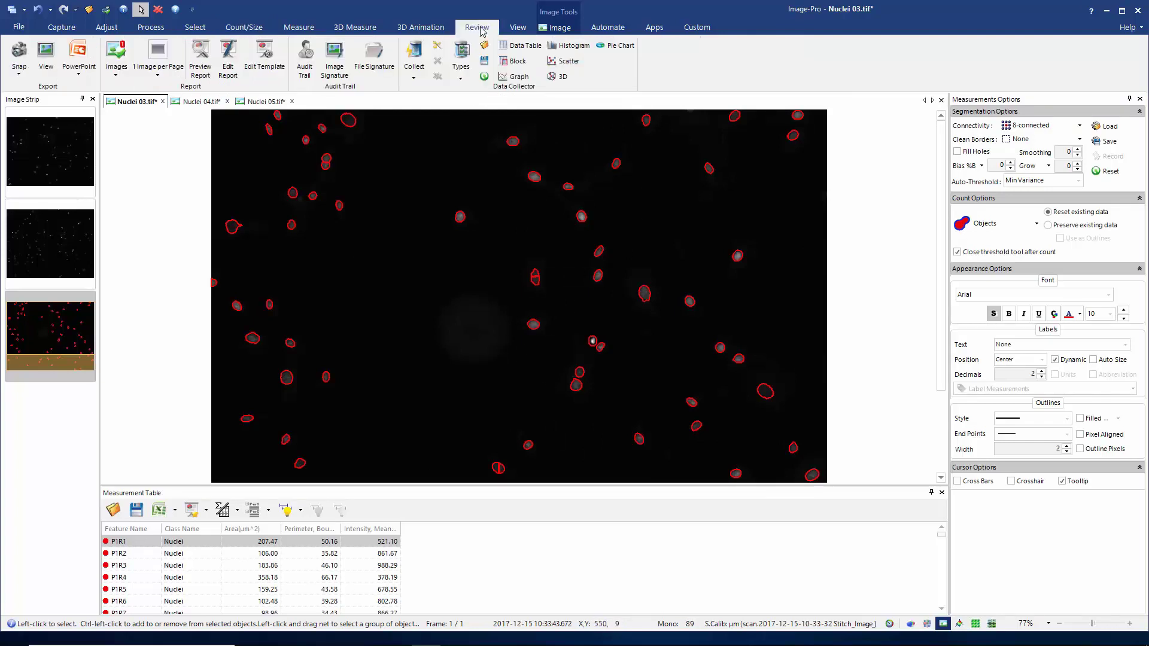
{"action": "left_click", "coordinate": [484, 76]}
{"action": "left_click", "coordinate": [469, 54]}
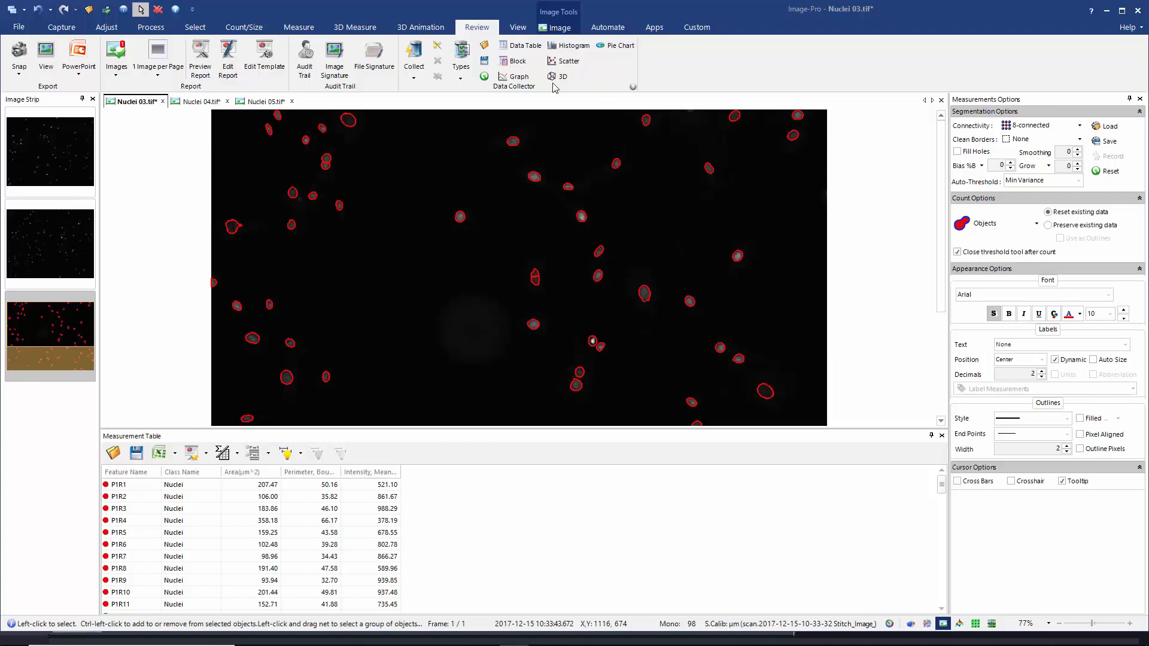
{"action": "left_click", "coordinate": [361, 28]}
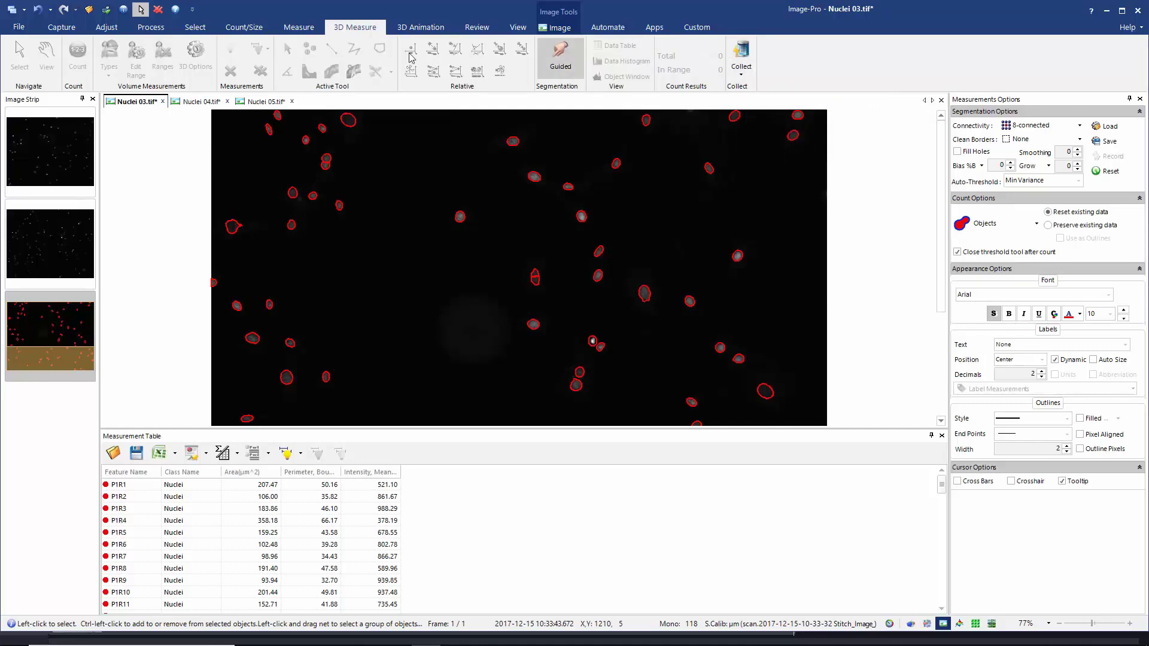
{"action": "left_click", "coordinate": [294, 29]}
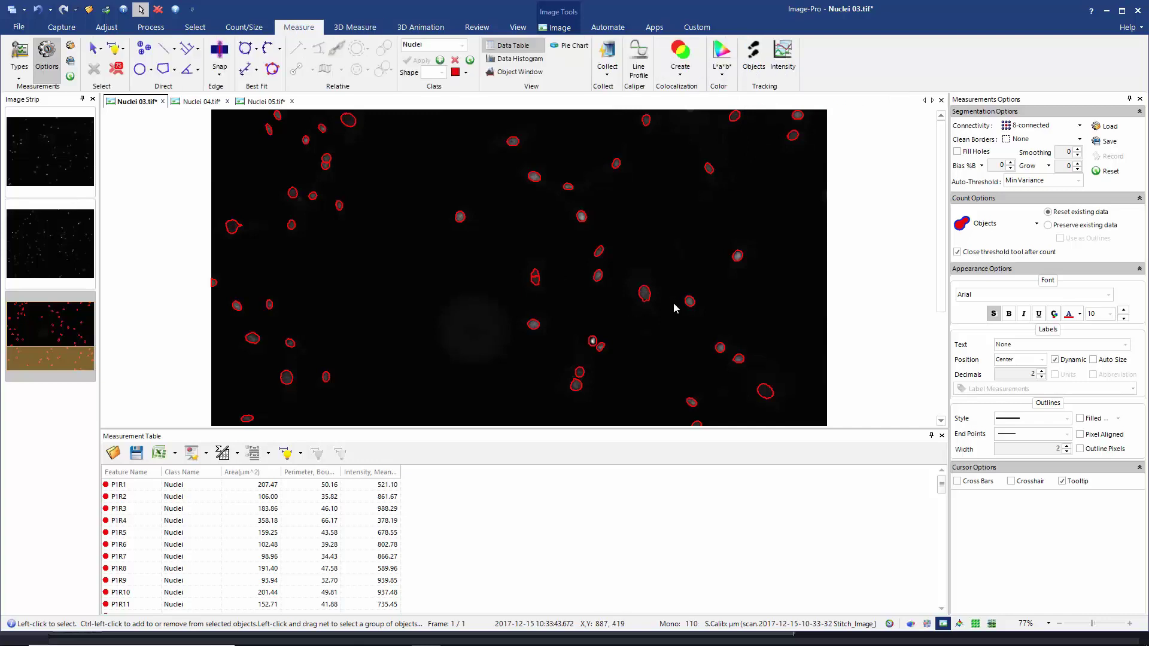
{"action": "left_click", "coordinate": [253, 30]}
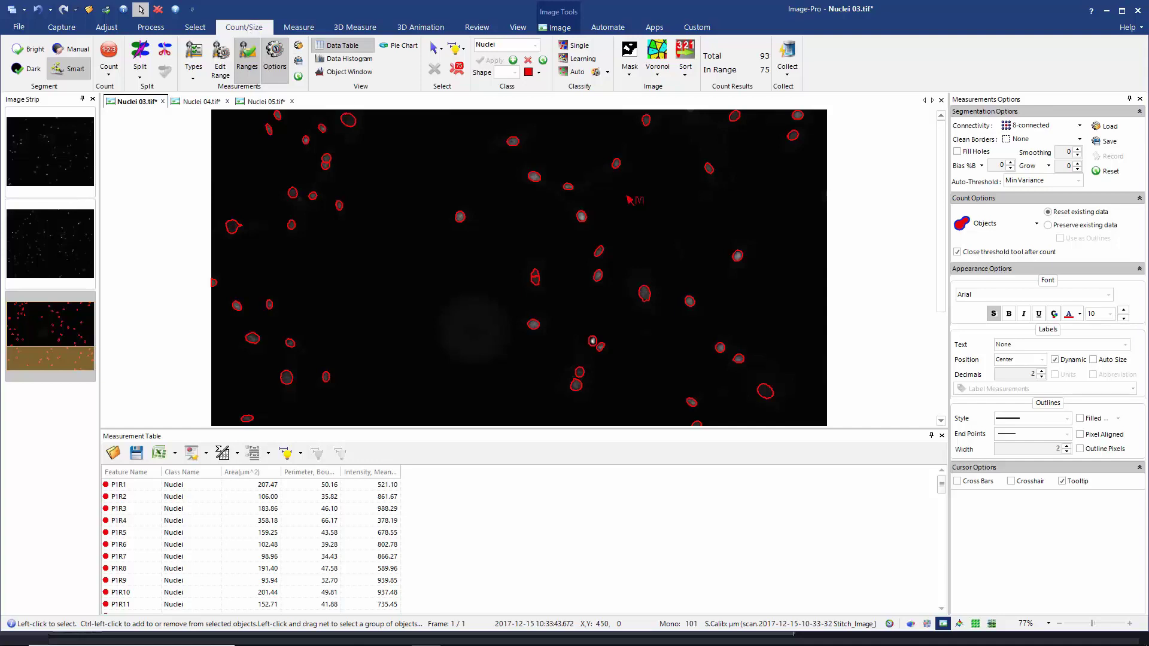
Collect the Nuclei 03.tif count results into the data collector and display their collected object measurements.
{"action": "left_click", "coordinate": [789, 80]}
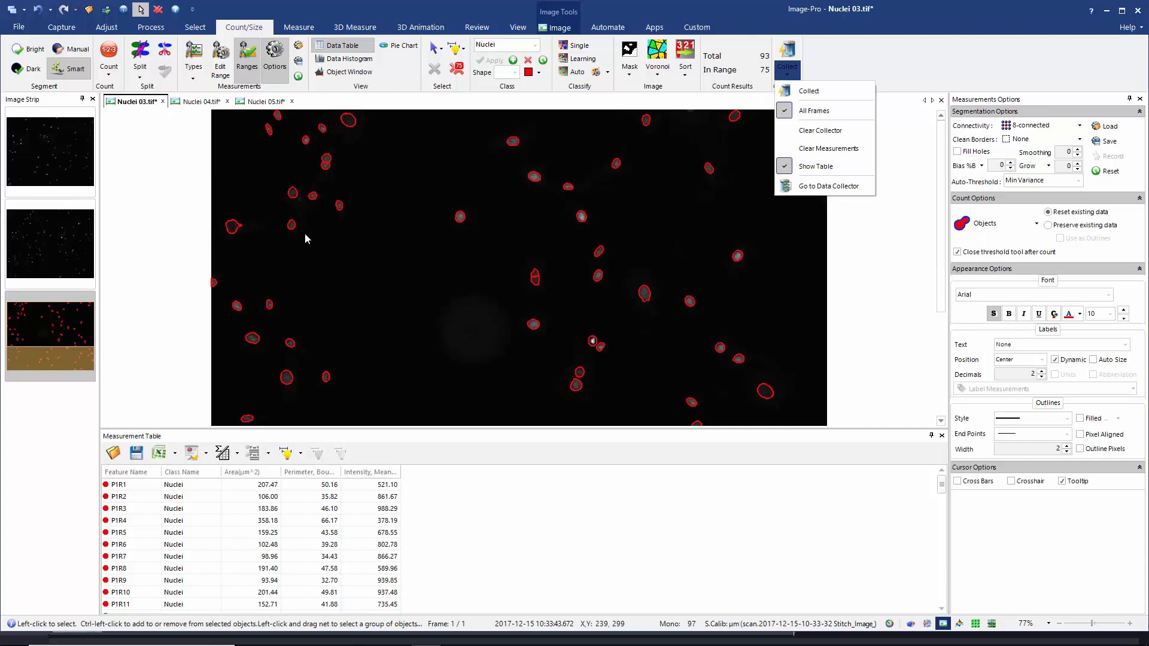
{"action": "left_click", "coordinate": [831, 56]}
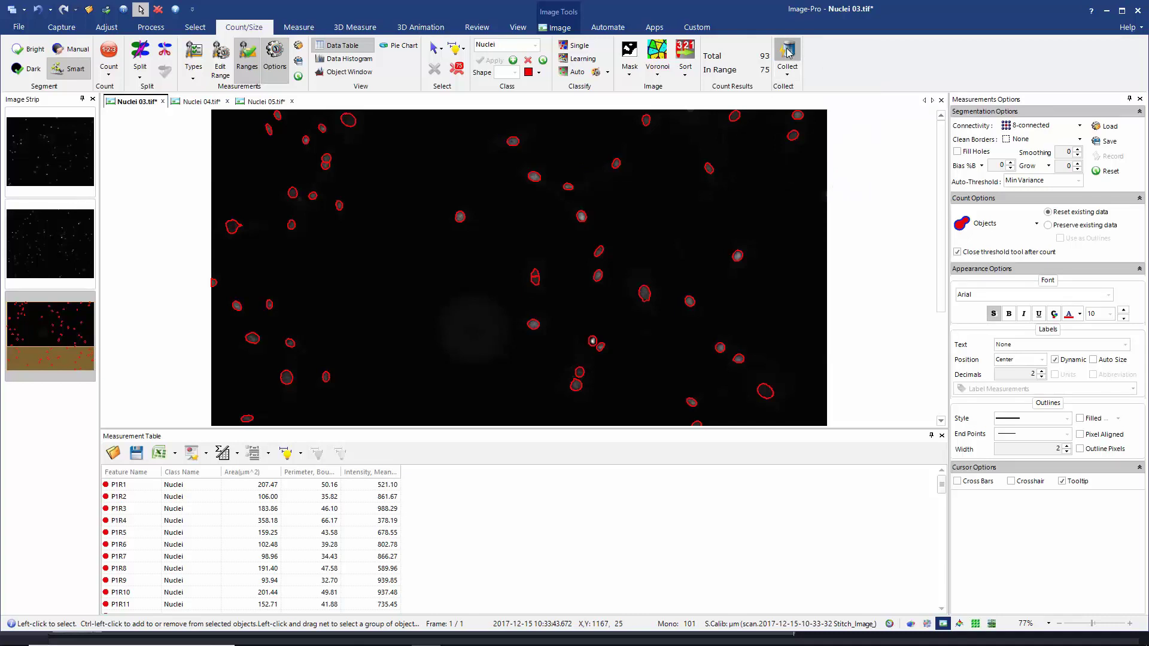
{"action": "left_click", "coordinate": [784, 60]}
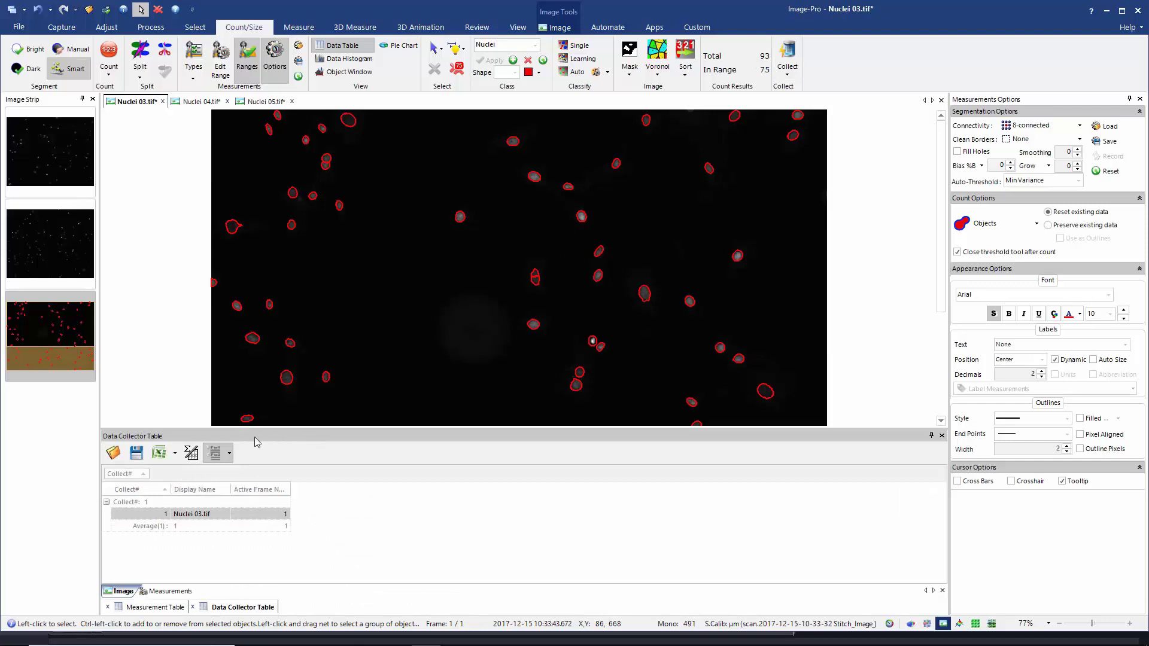
{"action": "left_click", "coordinate": [182, 588]}
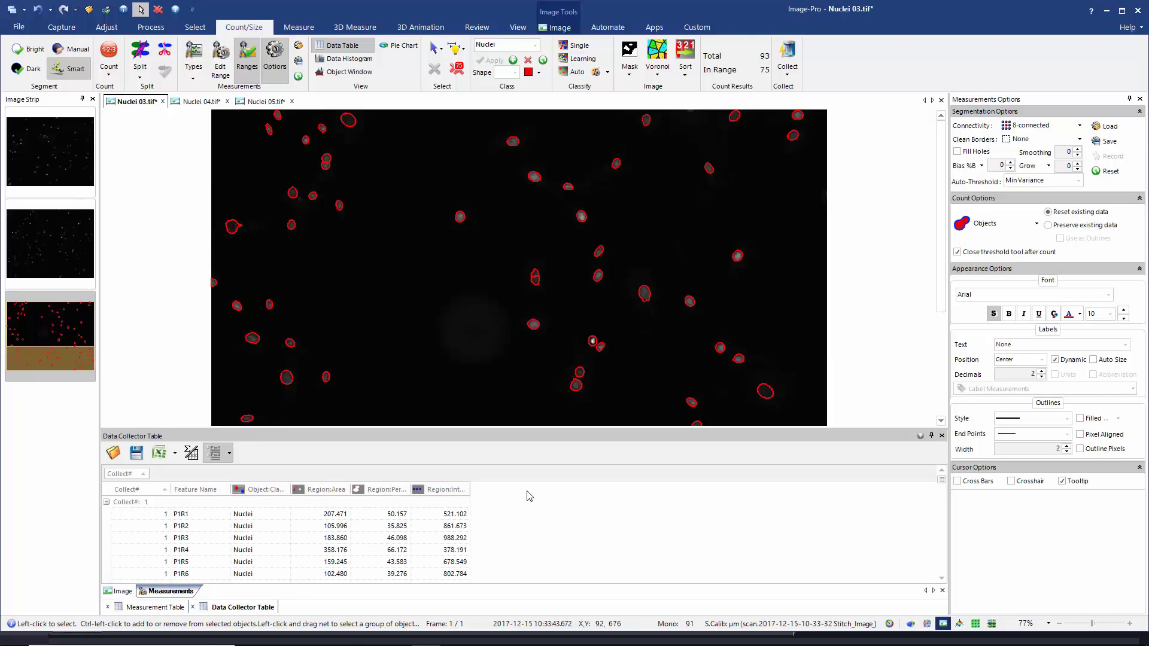
Count the nuclei in Nuclei 04.tif using the Collector_Nucleus.iqo options and collect the results into the data collector.
{"action": "left_click", "coordinate": [193, 102]}
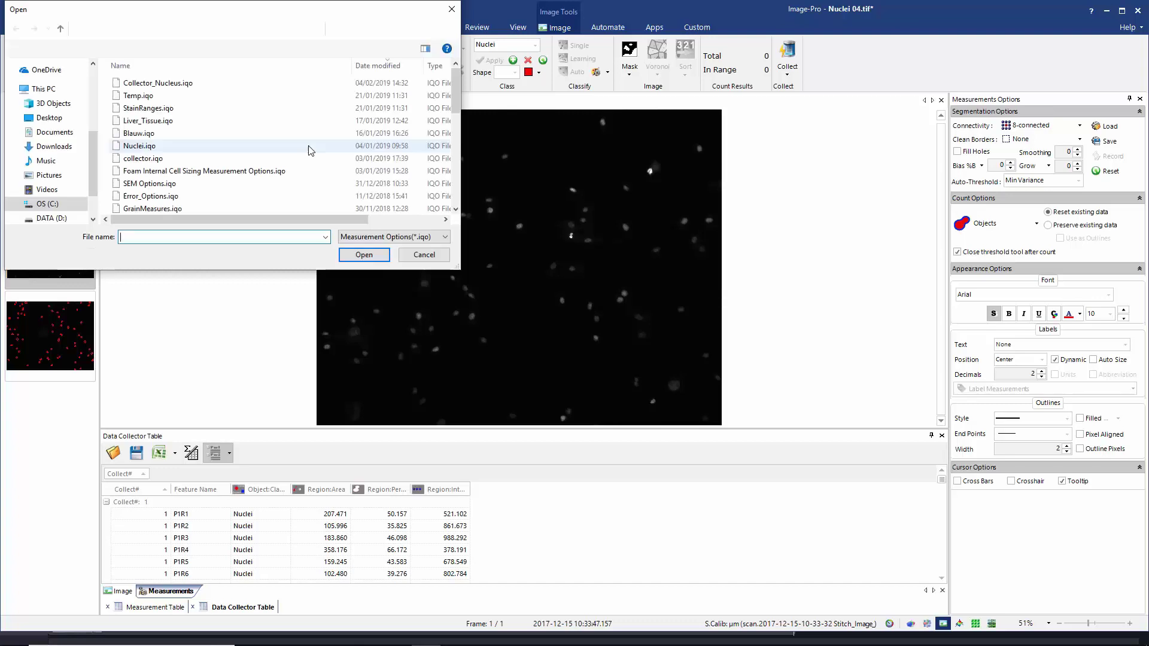
{"action": "left_click", "coordinate": [168, 83]}
{"action": "left_click", "coordinate": [364, 256]}
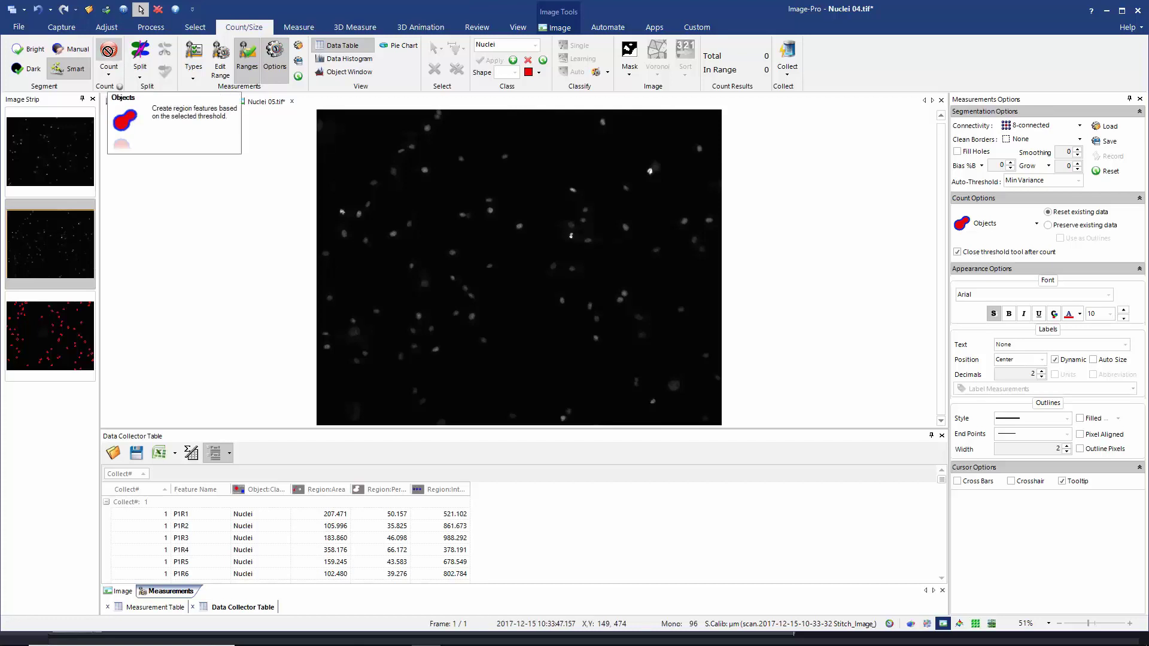
{"action": "left_click", "coordinate": [109, 53]}
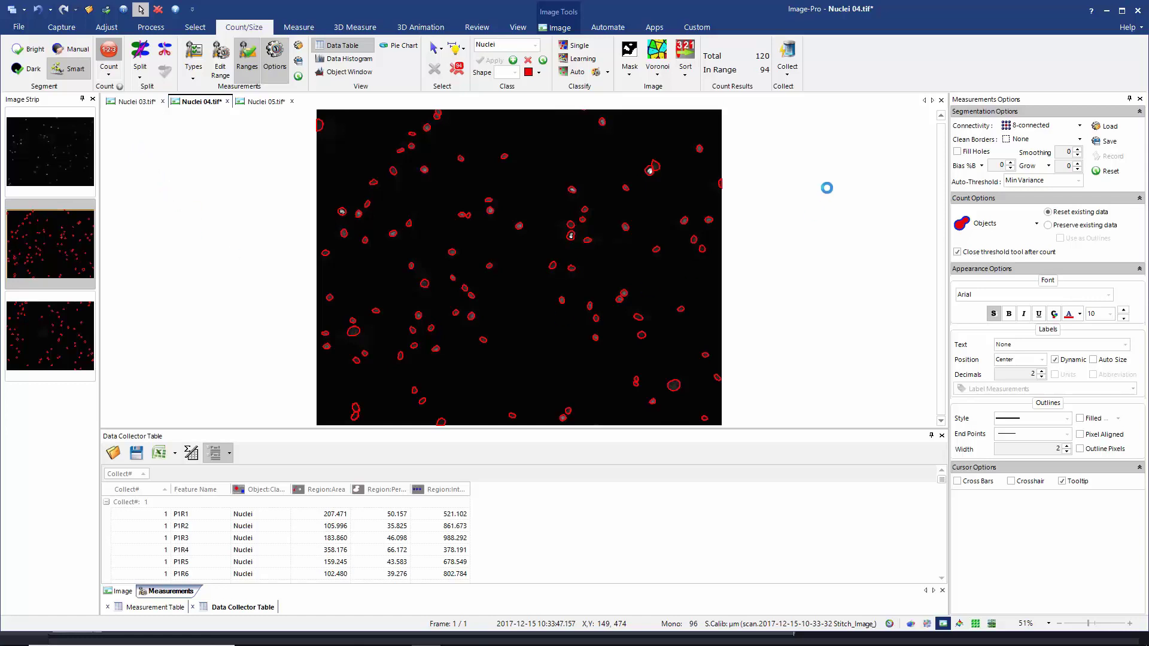
{"action": "left_click", "coordinate": [789, 55]}
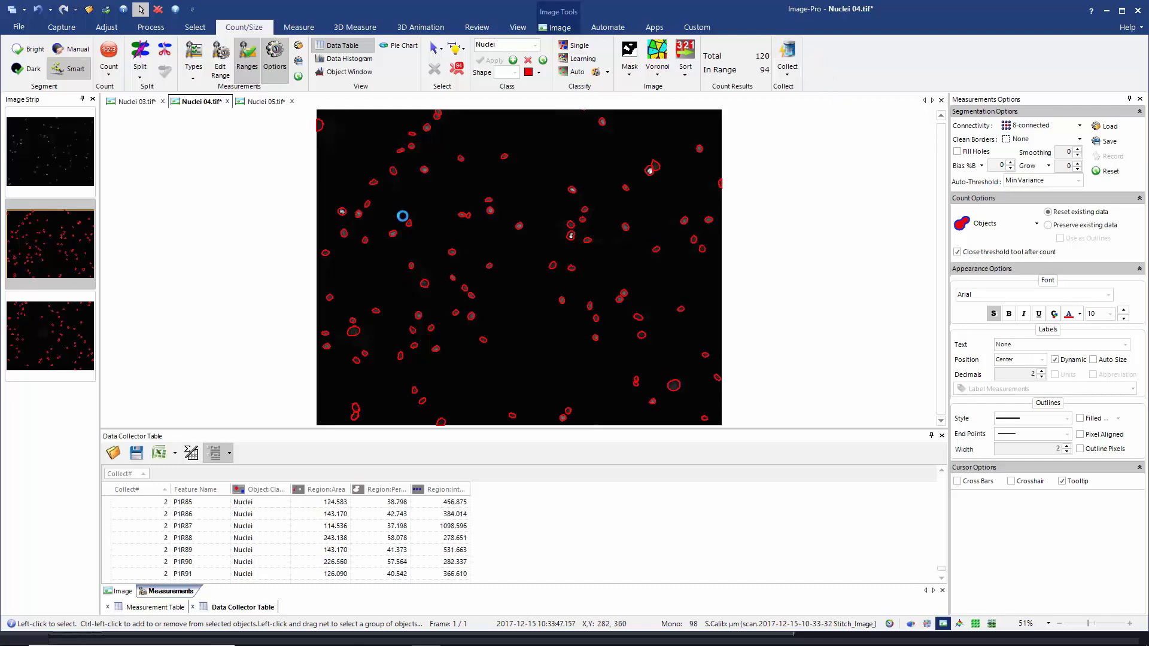
Count the nuclei in Nuclei 05.tif using the Collector_Nucleus.iqo options and add the results to the data collector.
{"action": "left_click", "coordinate": [261, 103]}
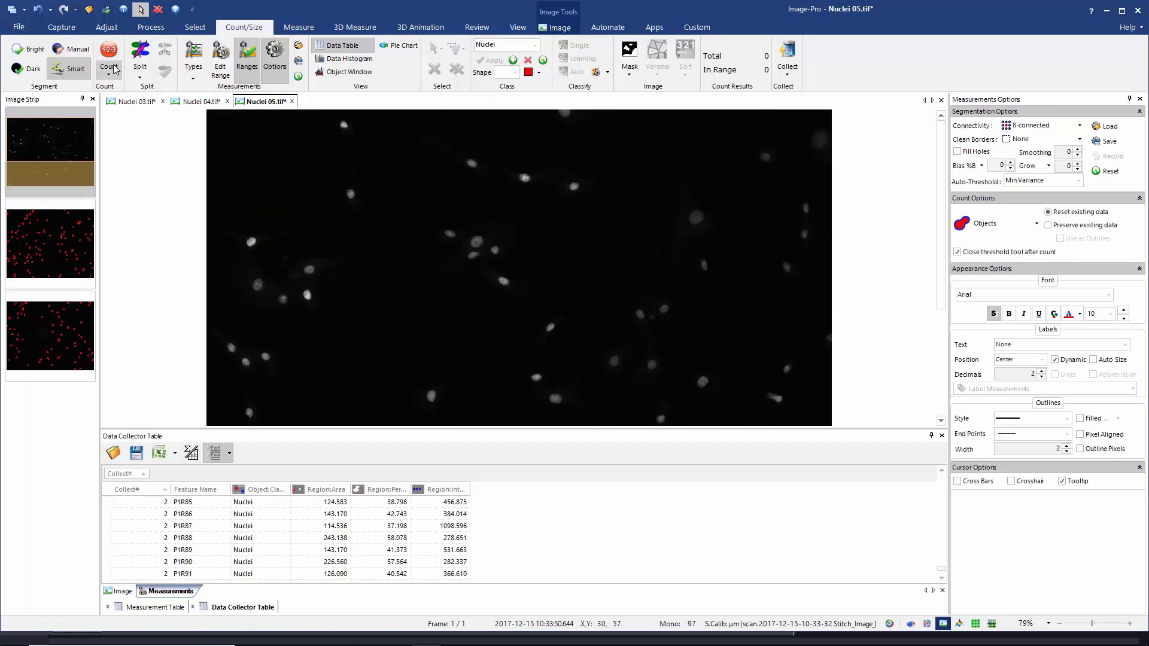
{"action": "left_click", "coordinate": [300, 49]}
{"action": "left_click", "coordinate": [180, 83]}
{"action": "left_click", "coordinate": [360, 262]}
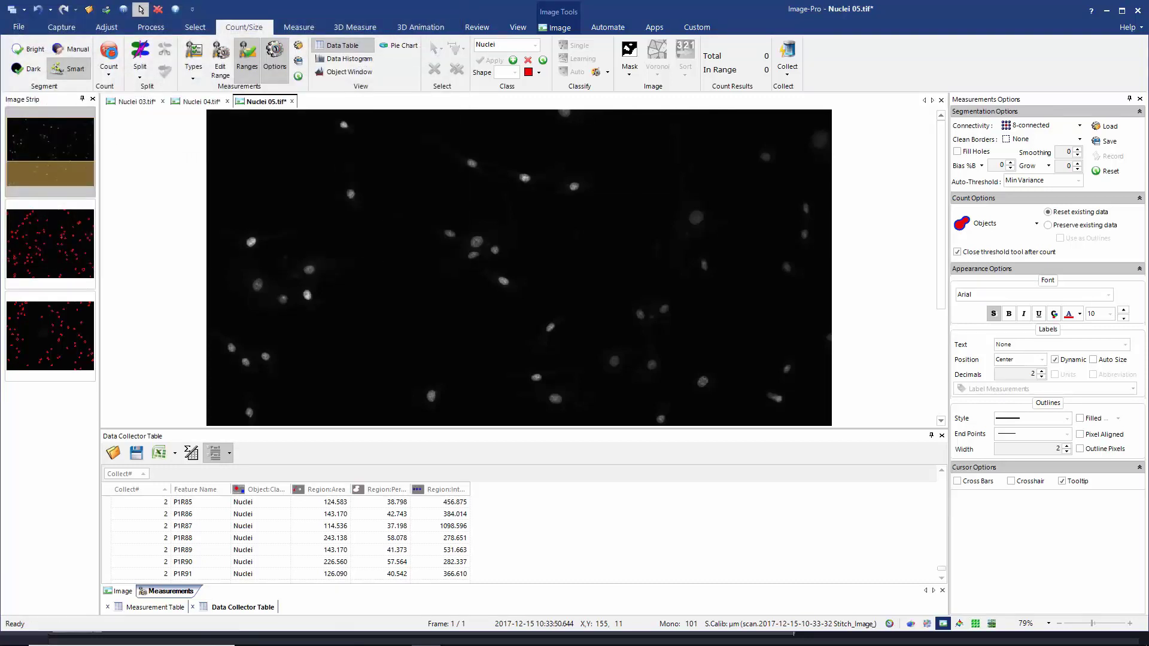
{"action": "left_click", "coordinate": [109, 52]}
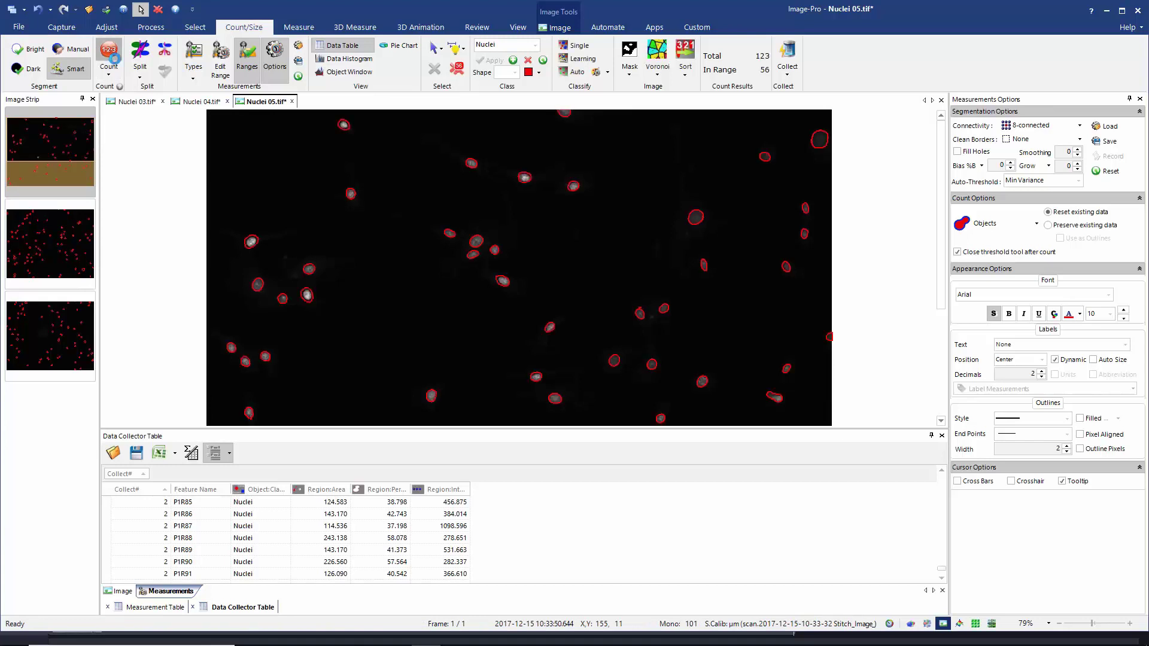
{"action": "left_click", "coordinate": [789, 55]}
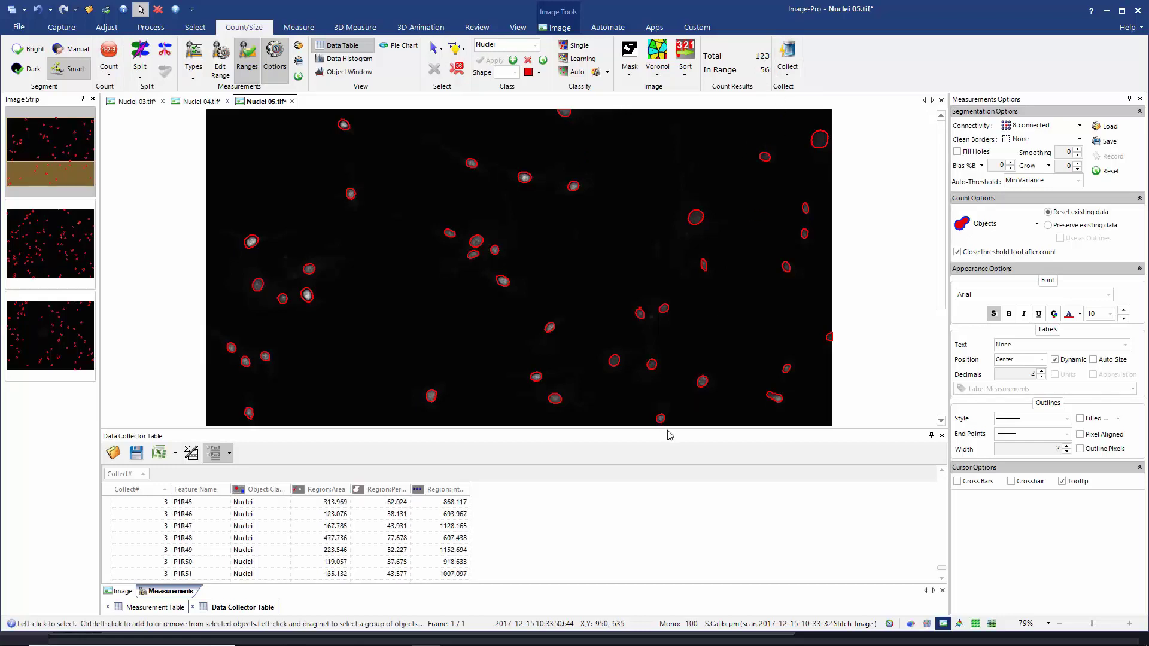
Enlarge the Data Collector Table and remove its grouping by Collect#.
{"action": "left_click_drag", "start_coordinate": [668, 429], "coordinate": [669, 273]}
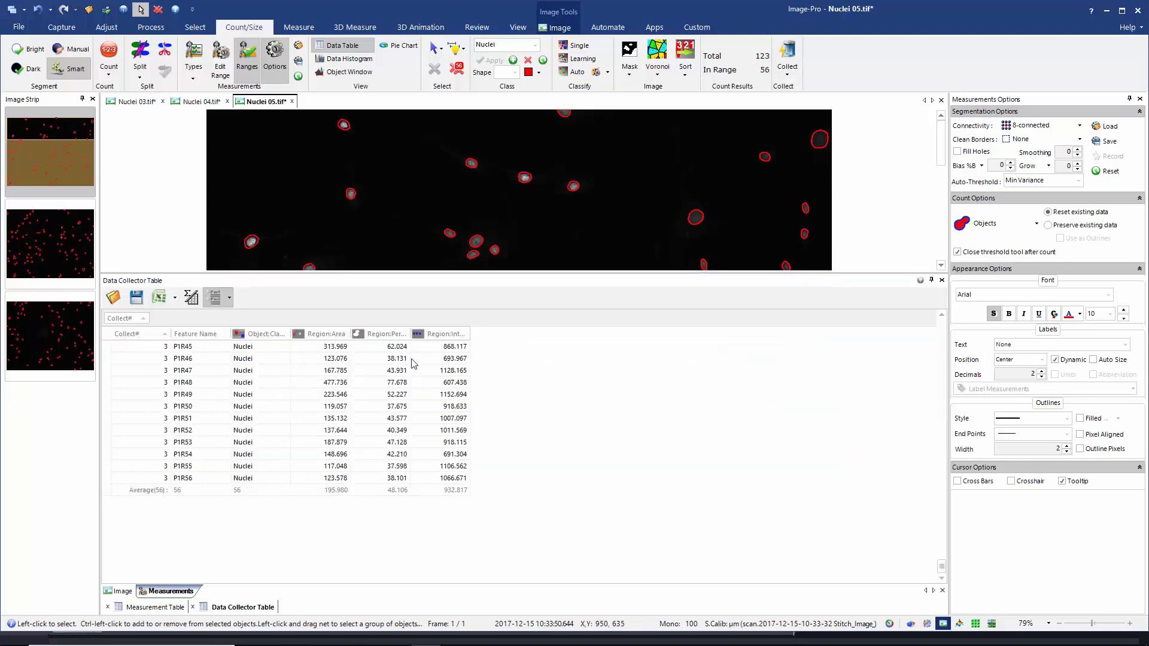
{"action": "left_click_drag", "start_coordinate": [123, 318], "coordinate": [644, 425]}
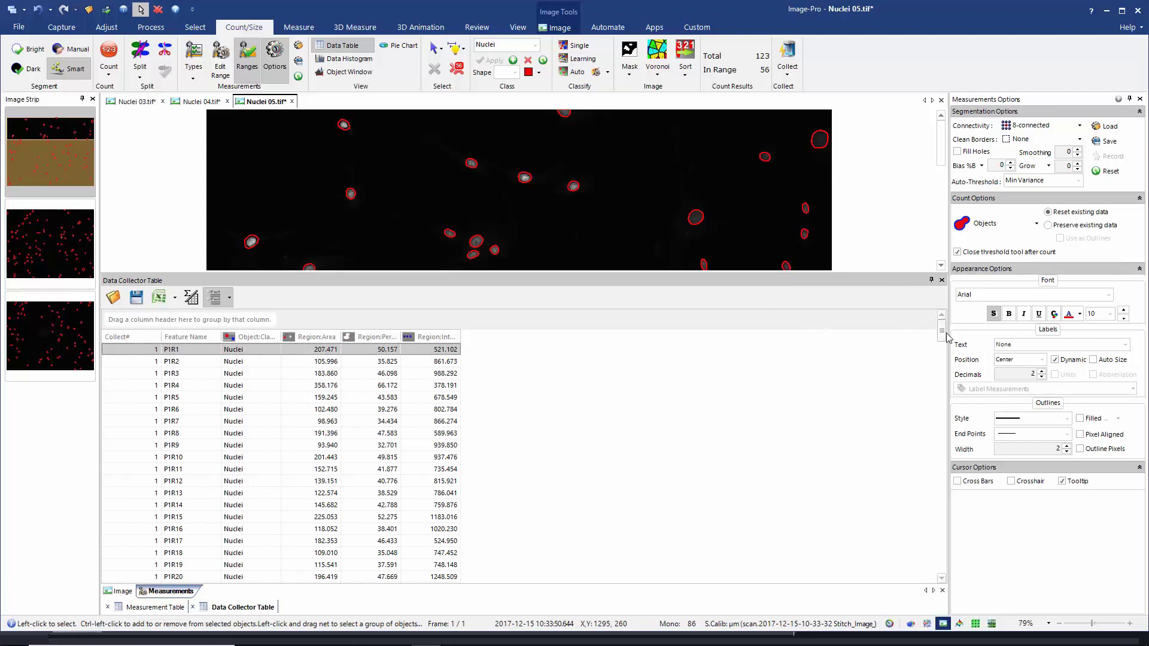
Group the Data Collector Table measurements by the Collect# column again.
{"action": "left_click_drag", "start_coordinate": [943, 336], "coordinate": [943, 406]}
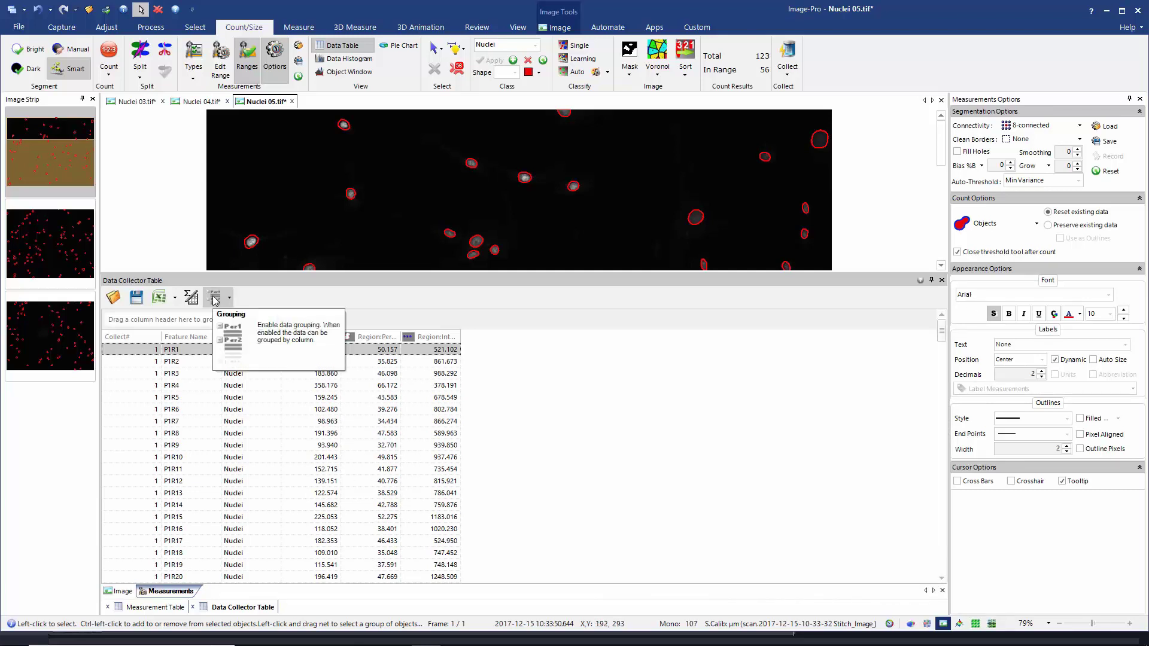
{"action": "left_click", "coordinate": [215, 299]}
{"action": "left_click", "coordinate": [215, 299]}
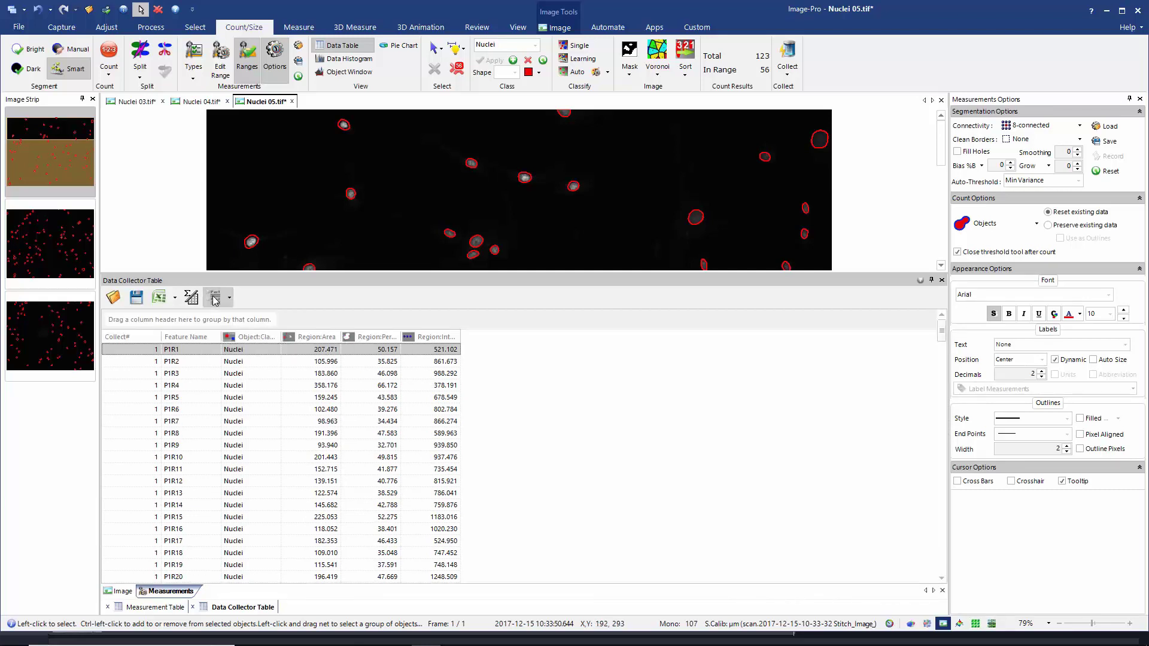
{"action": "left_click", "coordinate": [229, 299]}
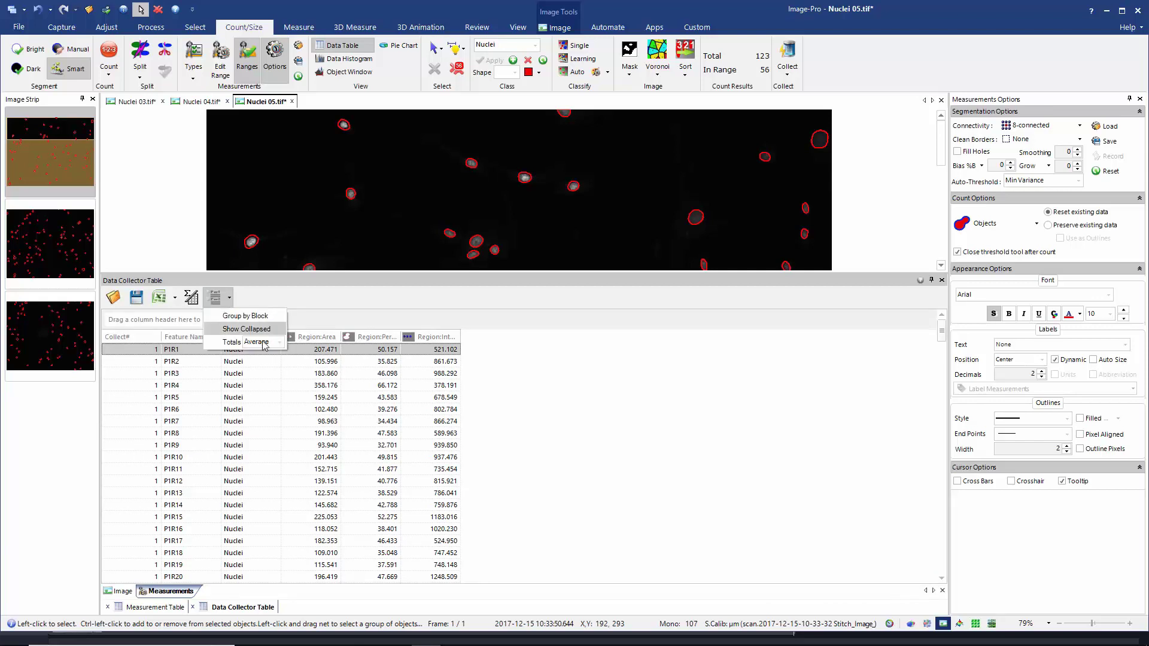
{"action": "left_click", "coordinate": [315, 350]}
{"action": "left_click_drag", "start_coordinate": [141, 342], "coordinate": [222, 322]}
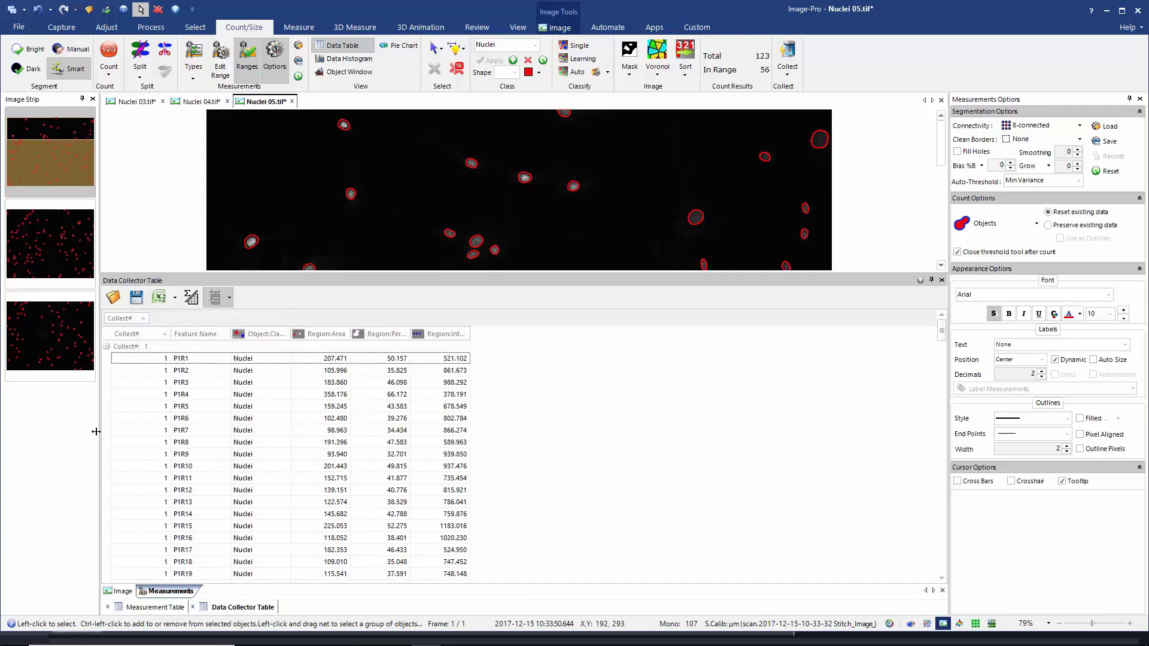
Collapse the groups for Collect# 1, 2 and 3 down to their average rows.
{"action": "left_click", "coordinate": [107, 348]}
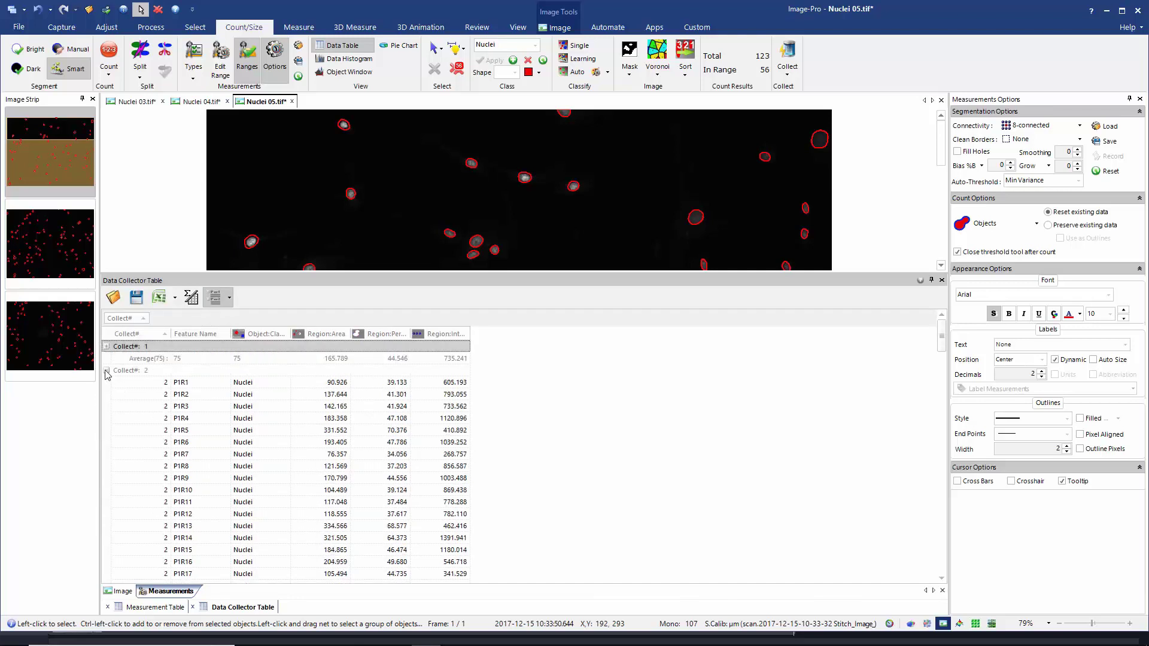
{"action": "left_click", "coordinate": [106, 371]}
{"action": "left_click", "coordinate": [106, 395]}
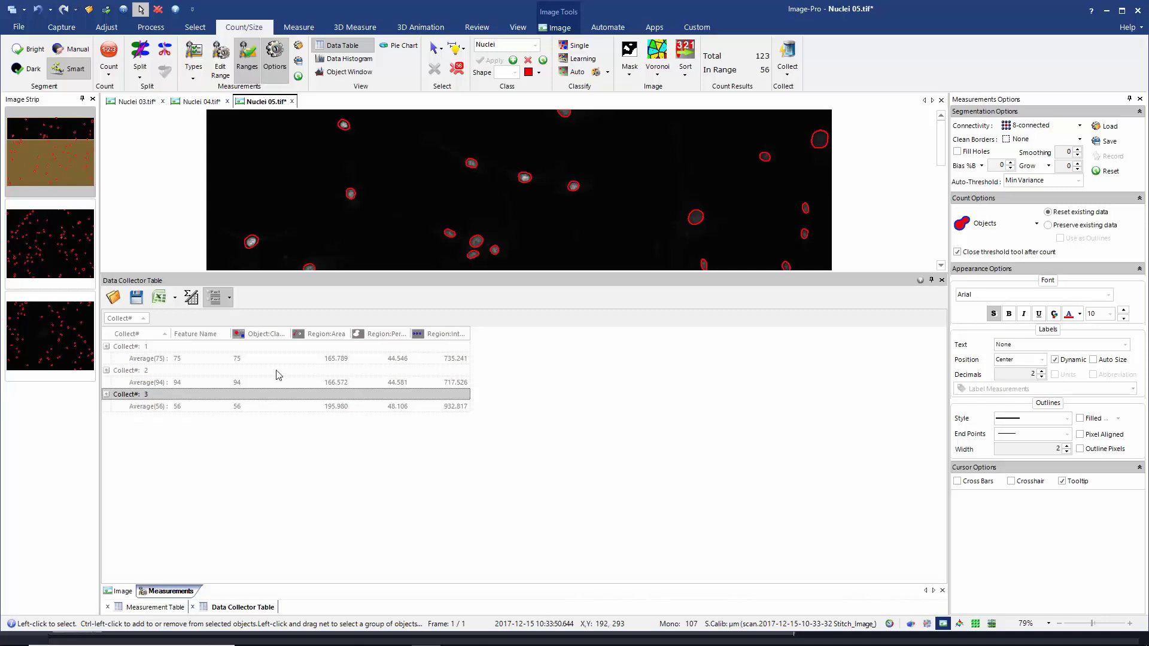
Expand Collect# 1 to examine its individual nuclei rows and average, and collapse the groups again.
{"action": "left_click", "coordinate": [107, 347]}
{"action": "scroll", "coordinate": [189, 413], "scroll_direction": "down", "scroll_amount": 15}
{"action": "scroll", "coordinate": [189, 416], "scroll_direction": "down", "scroll_amount": 4}
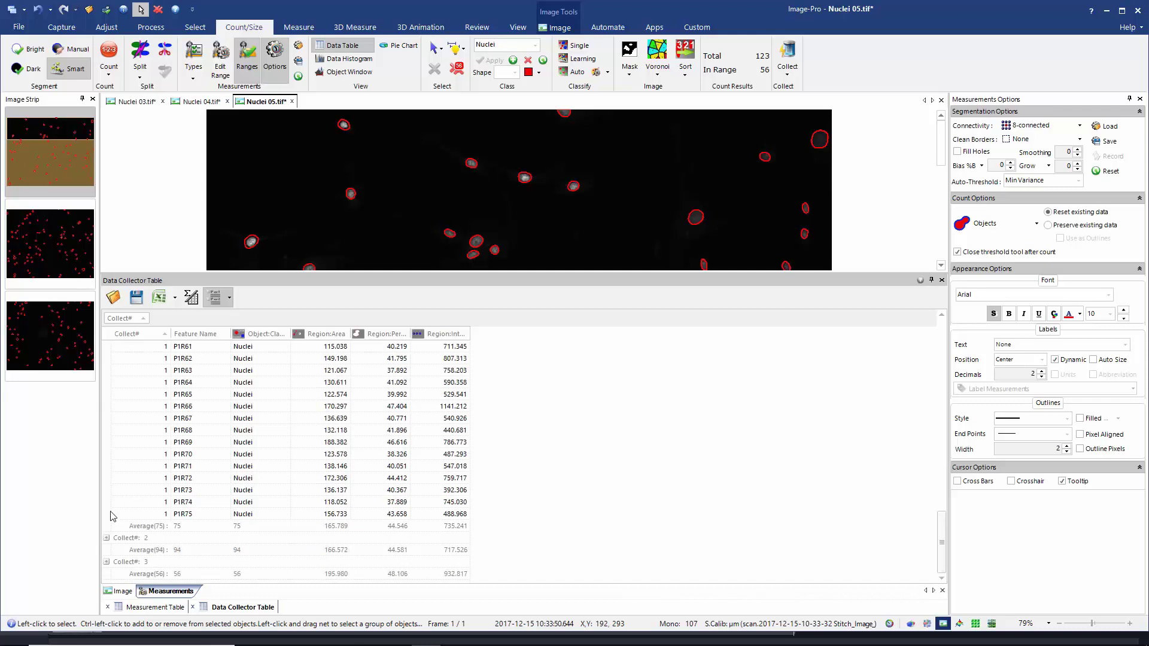
{"action": "scroll", "coordinate": [239, 449], "scroll_direction": "up", "scroll_amount": 14}
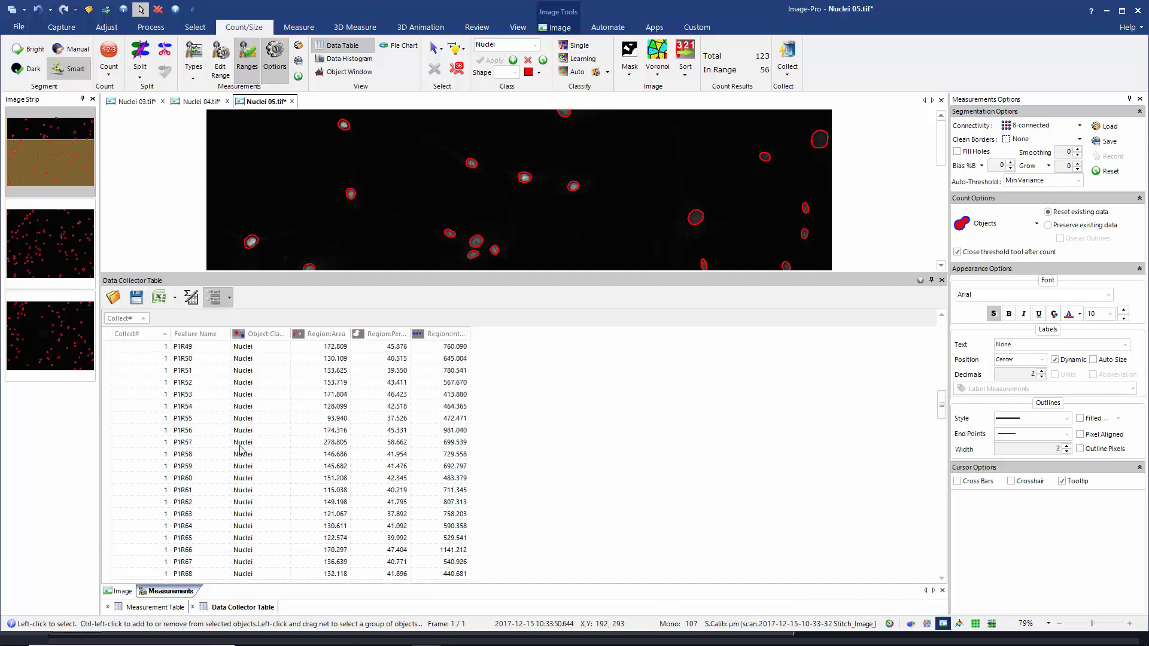
{"action": "scroll", "coordinate": [258, 422], "scroll_direction": "up", "scroll_amount": 5}
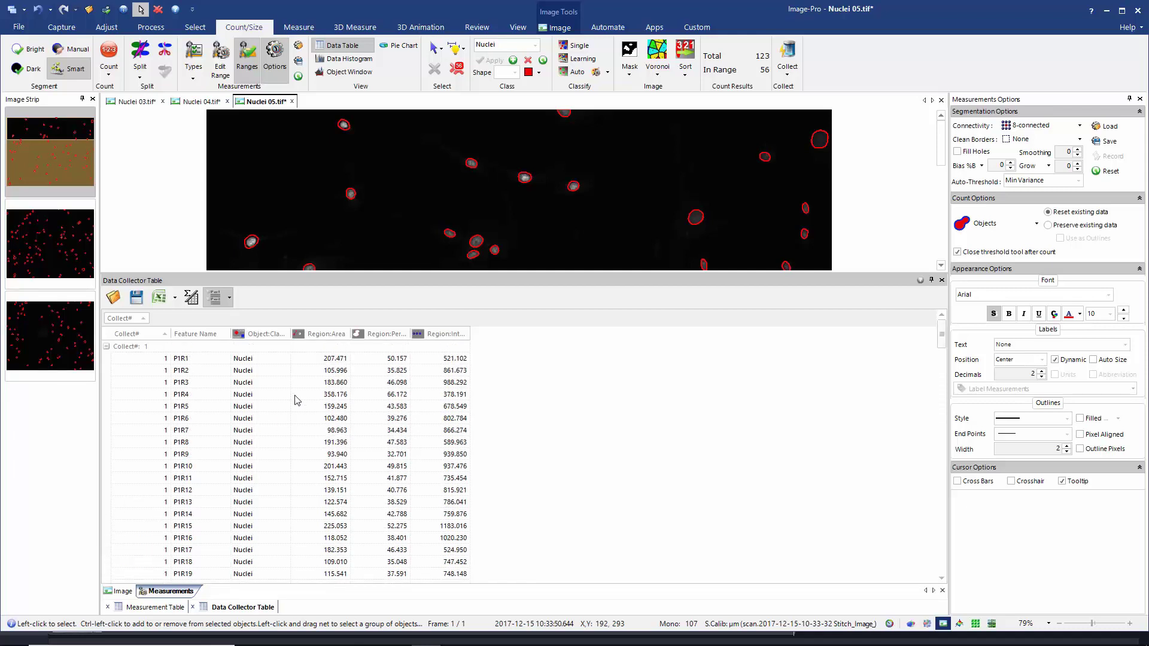
{"action": "left_click", "coordinate": [106, 346]}
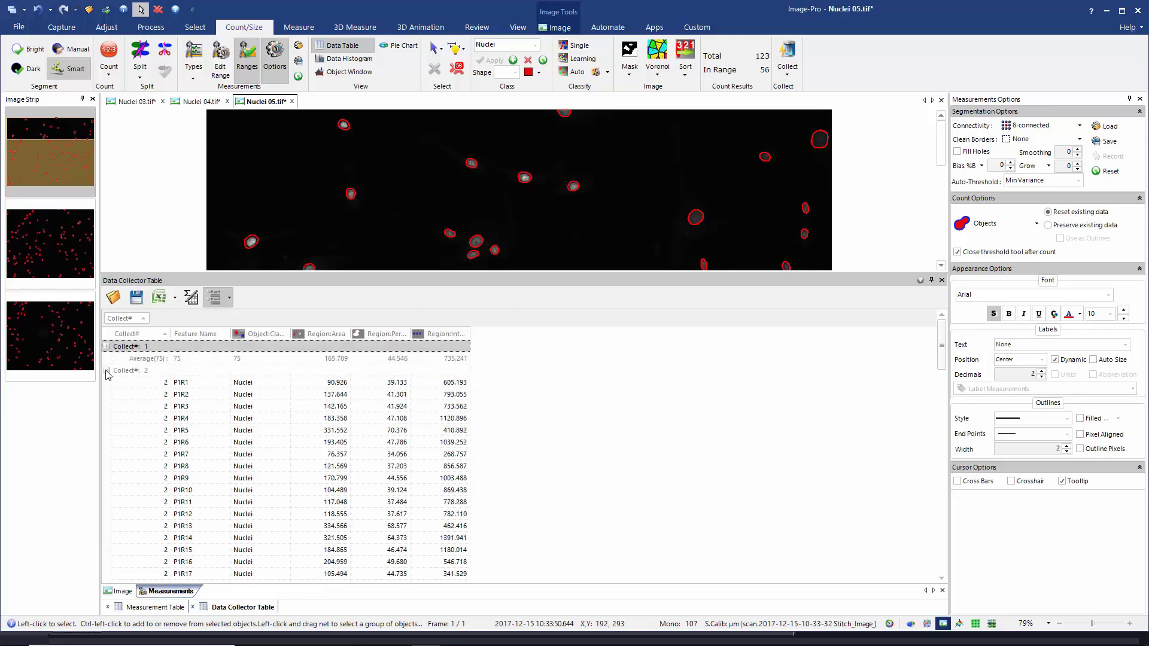
{"action": "left_click", "coordinate": [106, 370]}
{"action": "left_click", "coordinate": [106, 395]}
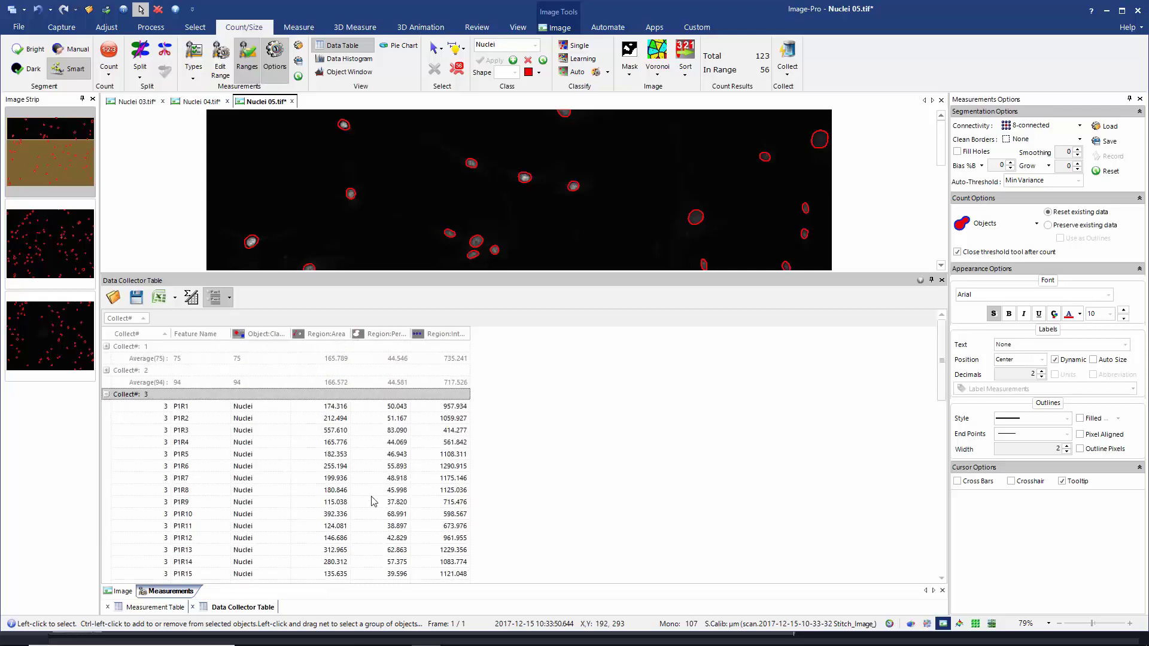
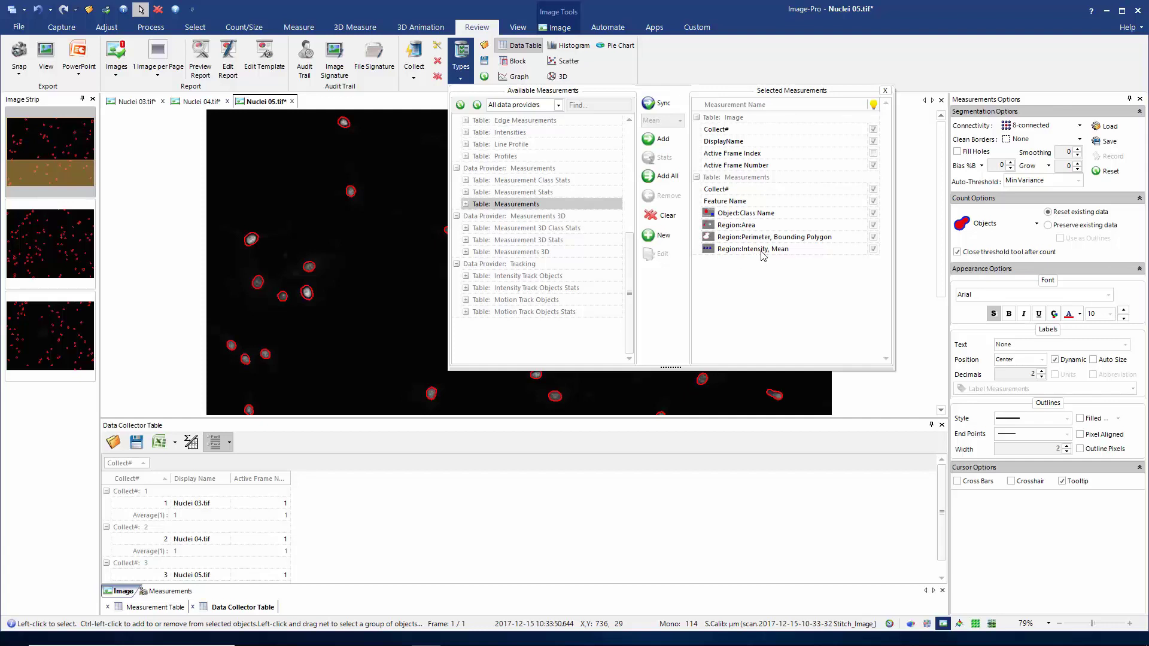
Disable all six items of the Measurements table in the data collector's selected measurements, from Region:Intensity, Mean up to Collect#.
{"action": "mouse_move", "coordinate": [771, 255]}
{"action": "left_click", "coordinate": [873, 249]}
{"action": "left_click", "coordinate": [873, 237]}
{"action": "left_click", "coordinate": [873, 226]}
{"action": "left_click", "coordinate": [873, 213]}
{"action": "left_click", "coordinate": [873, 201]}
{"action": "left_click", "coordinate": [873, 189]}
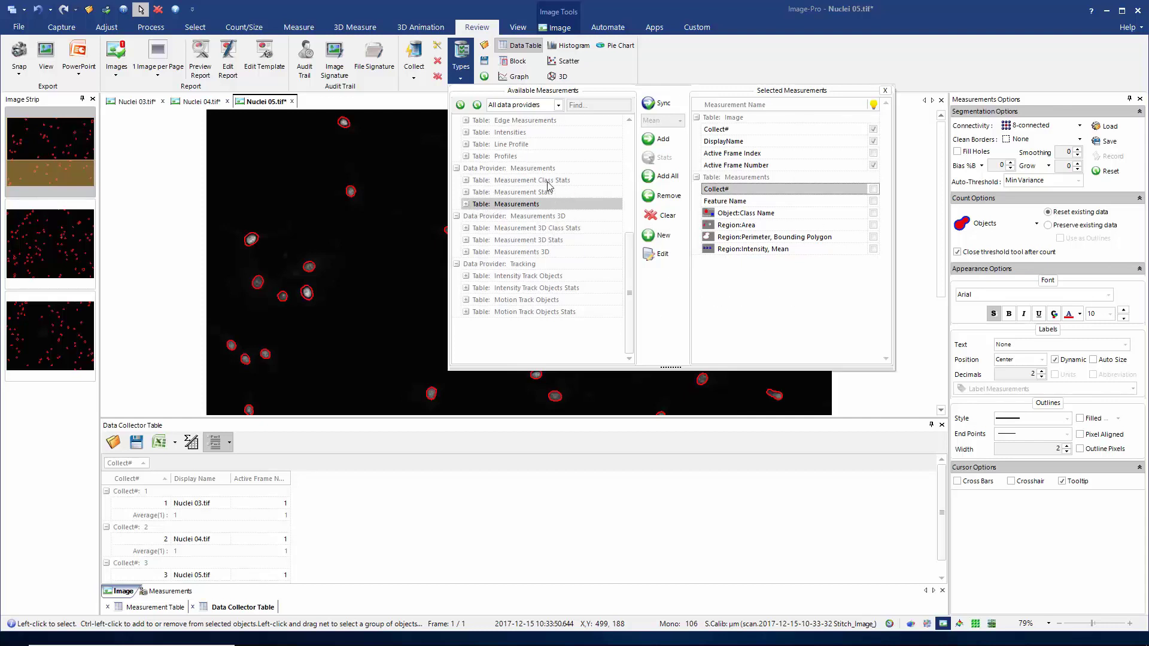
Add the Mean statistic of Region:Area from the Measurement Stats table to the selected collector measurements.
{"action": "left_click", "coordinate": [466, 192]}
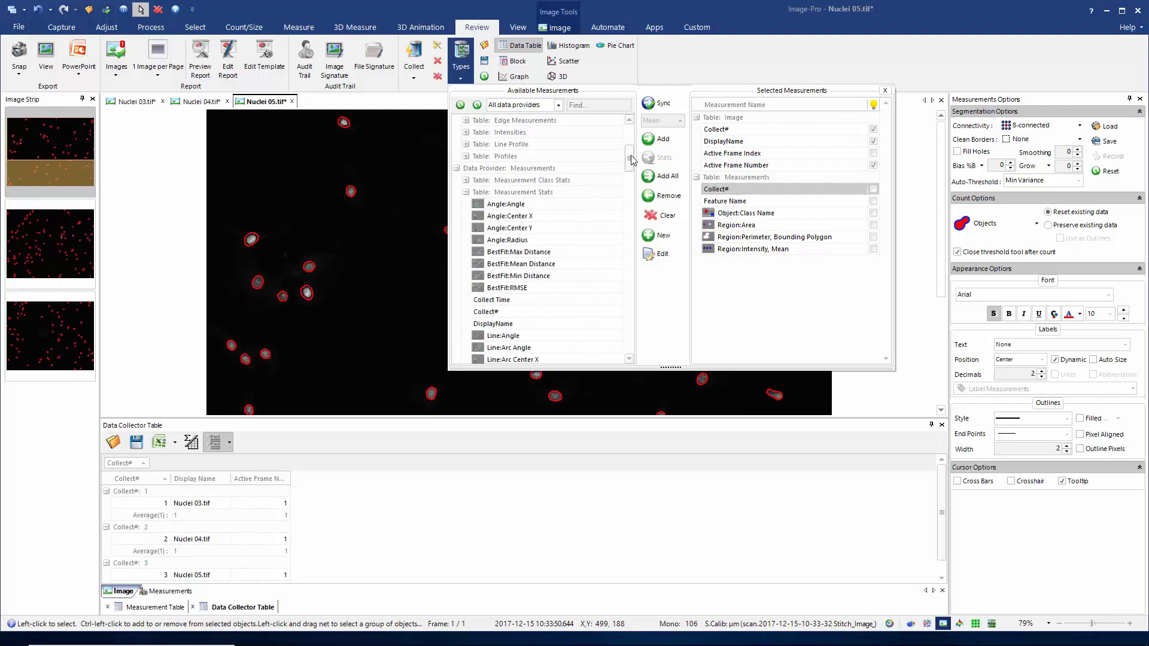
{"action": "left_click_drag", "start_coordinate": [632, 159], "coordinate": [637, 217]}
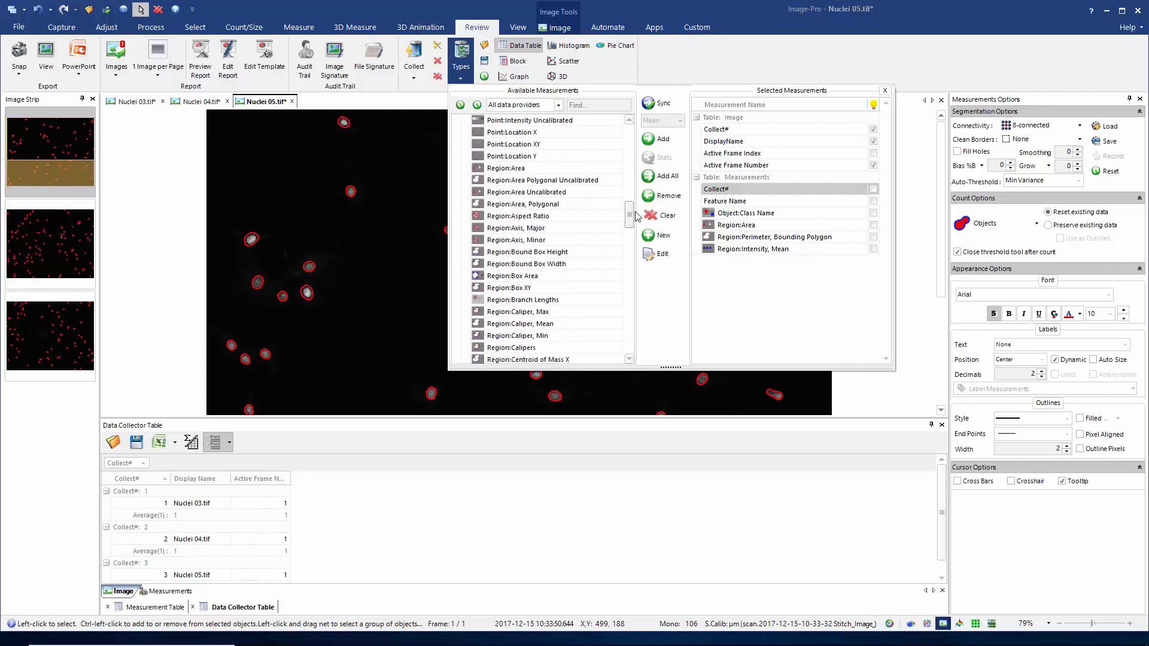
{"action": "left_click", "coordinate": [516, 169]}
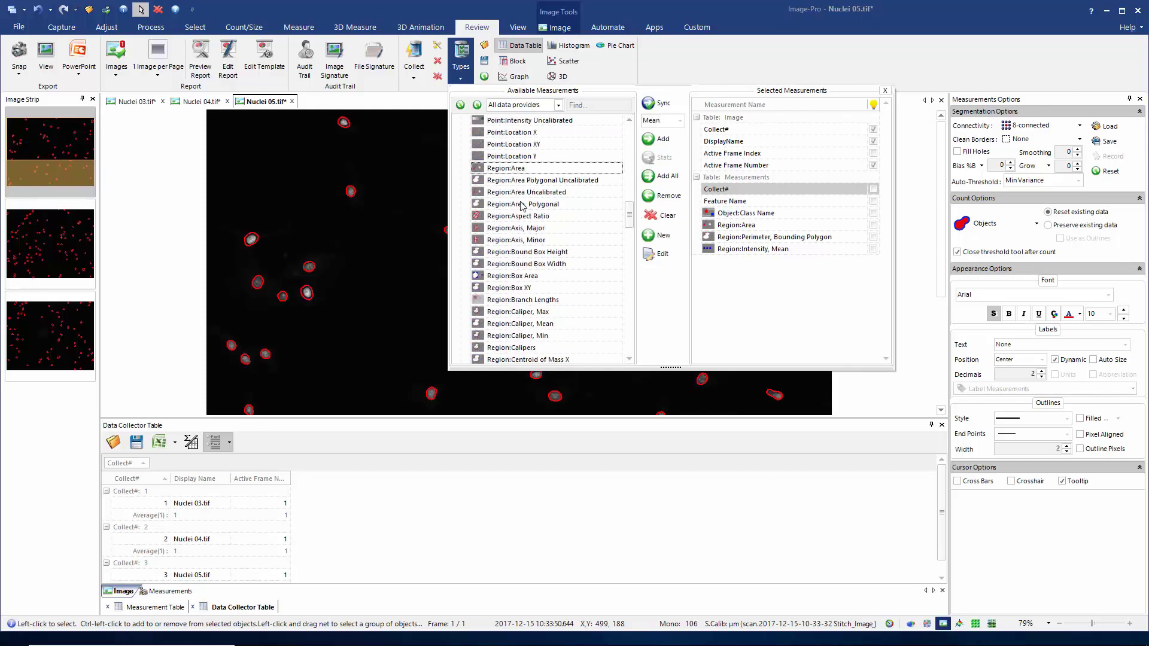
{"action": "left_click", "coordinate": [681, 121]}
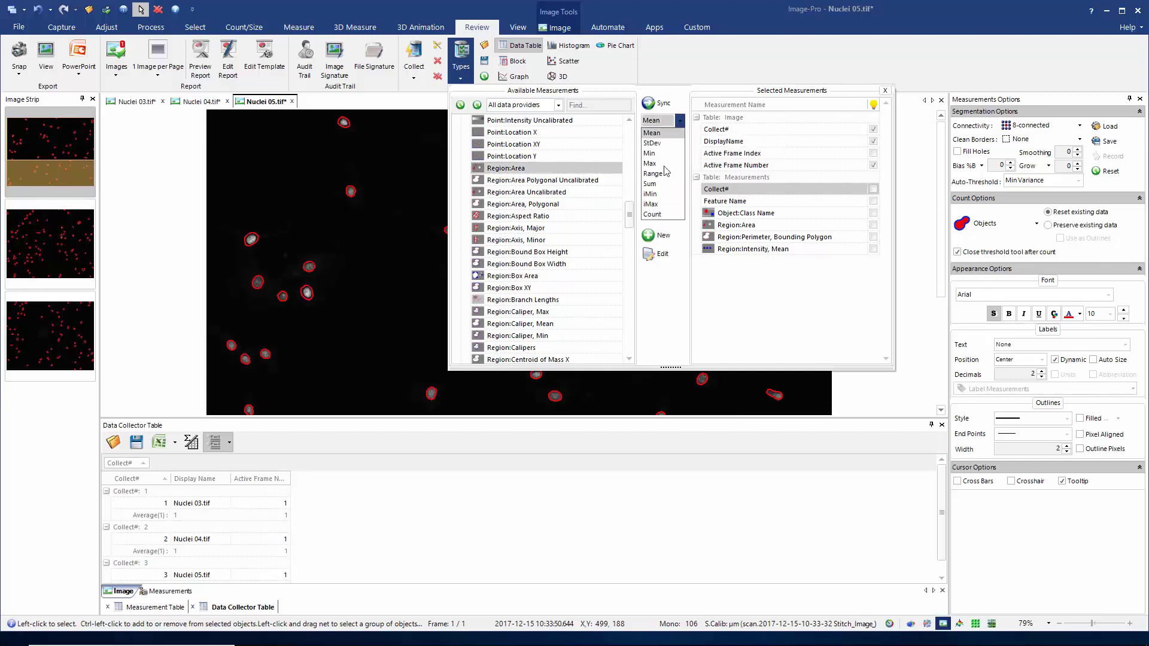
{"action": "left_click", "coordinate": [662, 134]}
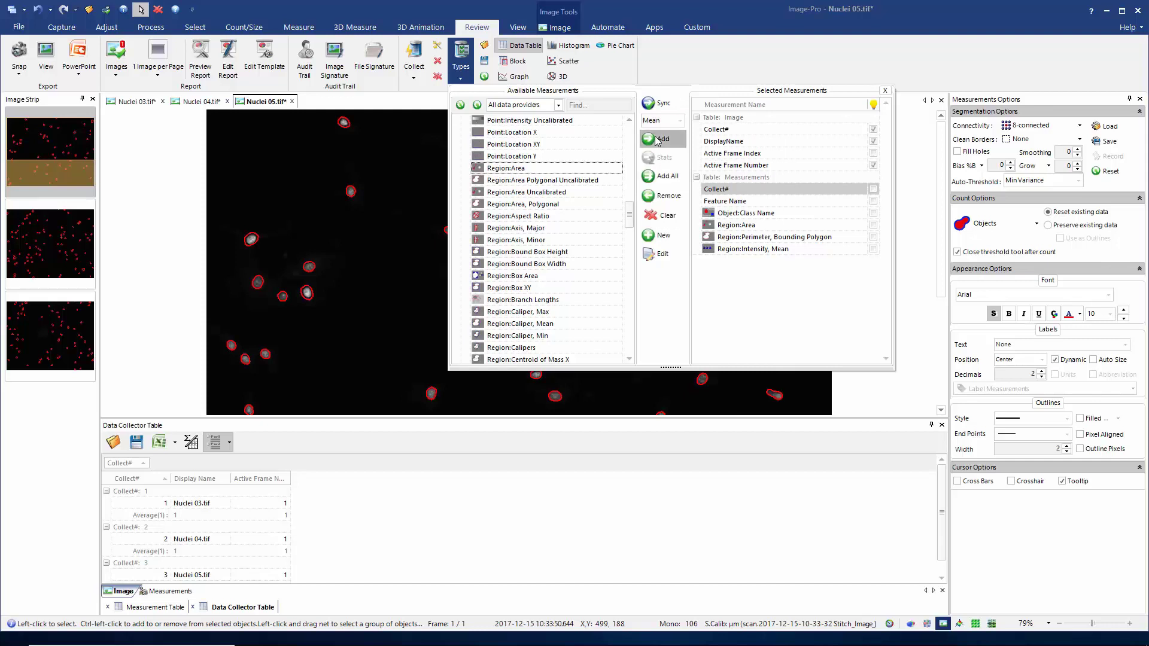
{"action": "left_click", "coordinate": [663, 139]}
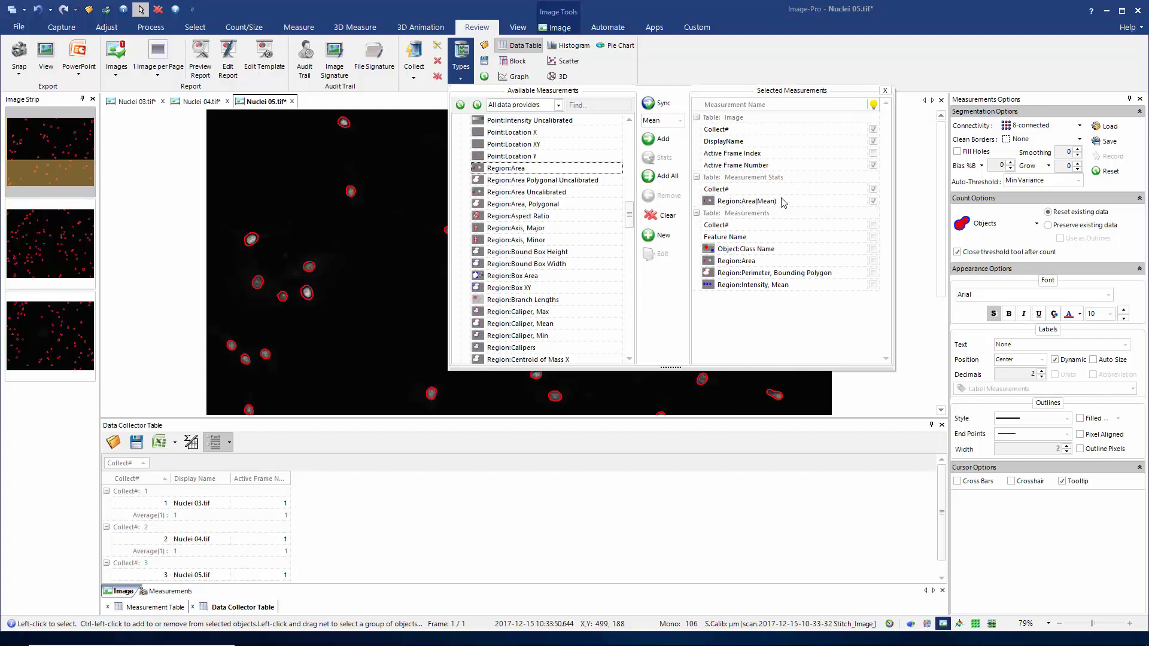
Add the Mean statistic of Region:Intensity, Mean from Measurement Stats to the selected collector measurements.
{"action": "left_click_drag", "start_coordinate": [629, 214], "coordinate": [642, 297]}
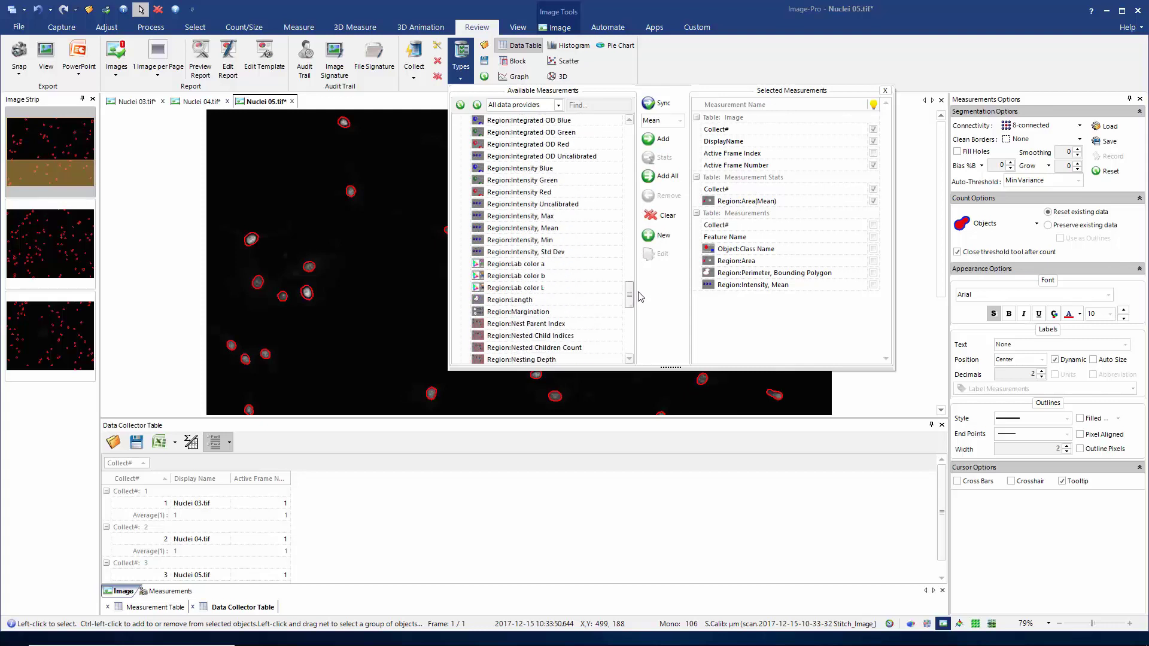
{"action": "left_click", "coordinate": [530, 230]}
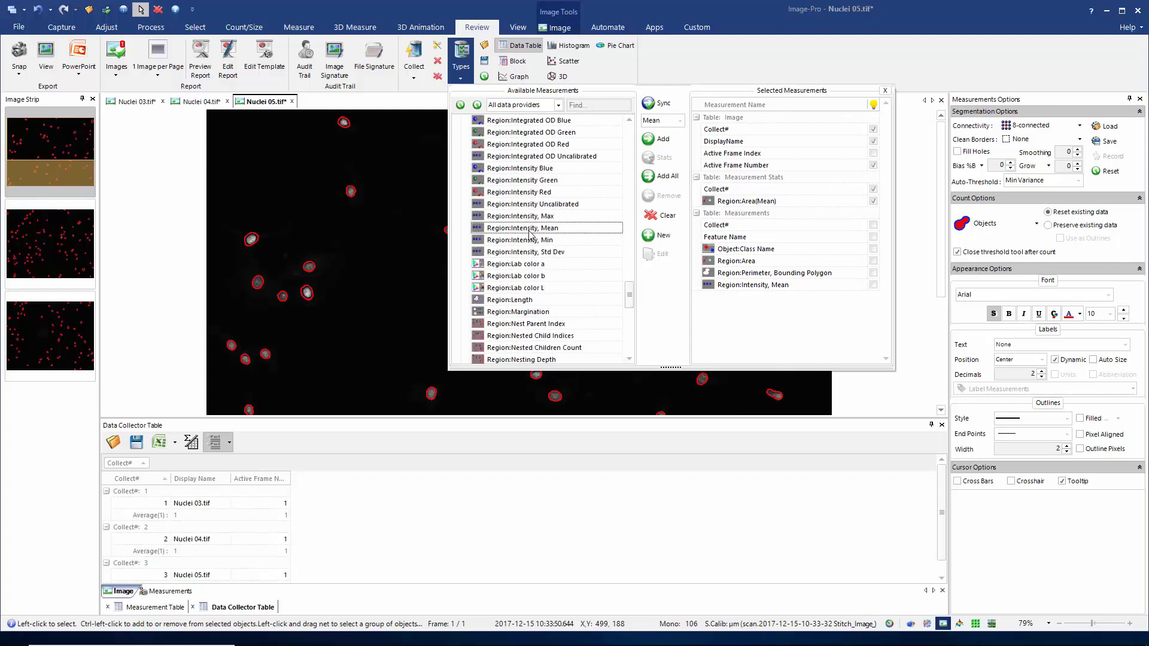
{"action": "left_click", "coordinate": [680, 120]}
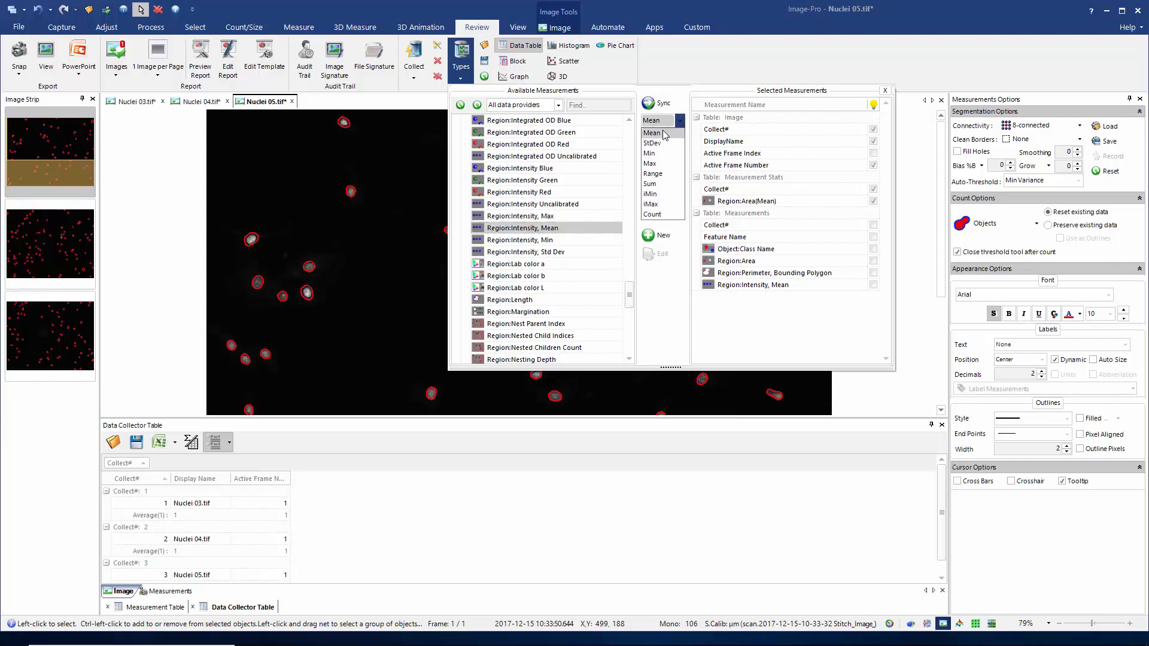
{"action": "left_click", "coordinate": [689, 130]}
{"action": "left_click", "coordinate": [662, 157]}
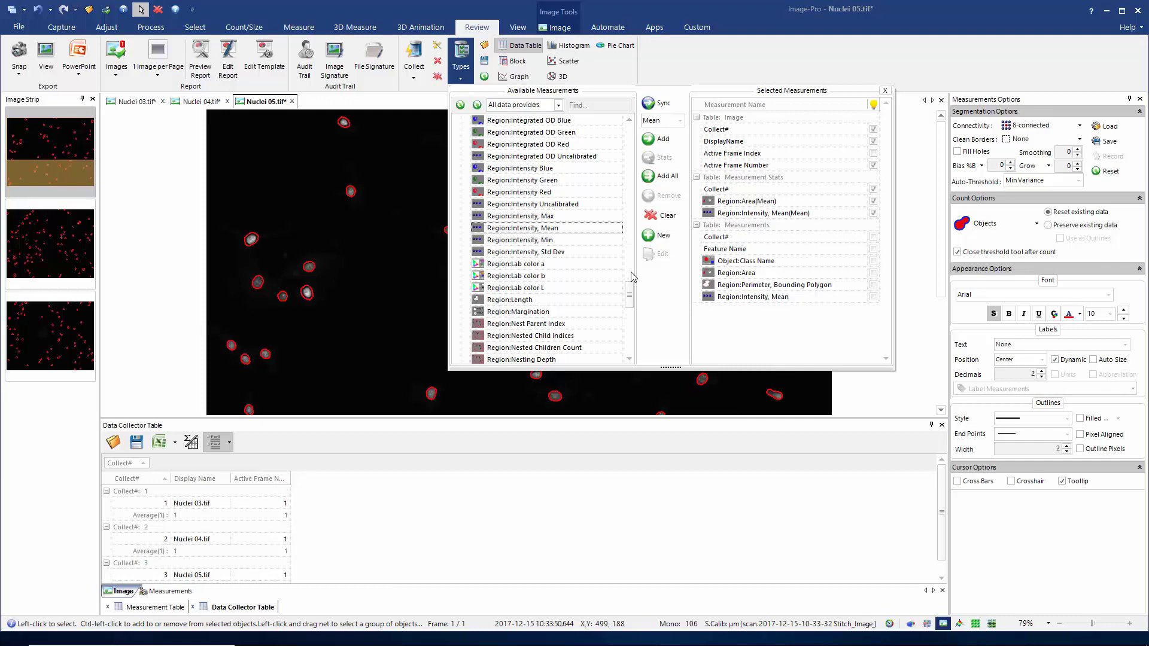
Add the Mean statistic of Region:Perimeter, Bounding Polygon to the selected collector measurements and close the measurement selection.
{"action": "scroll", "coordinate": [632, 276], "scroll_direction": "down", "scroll_amount": 10}
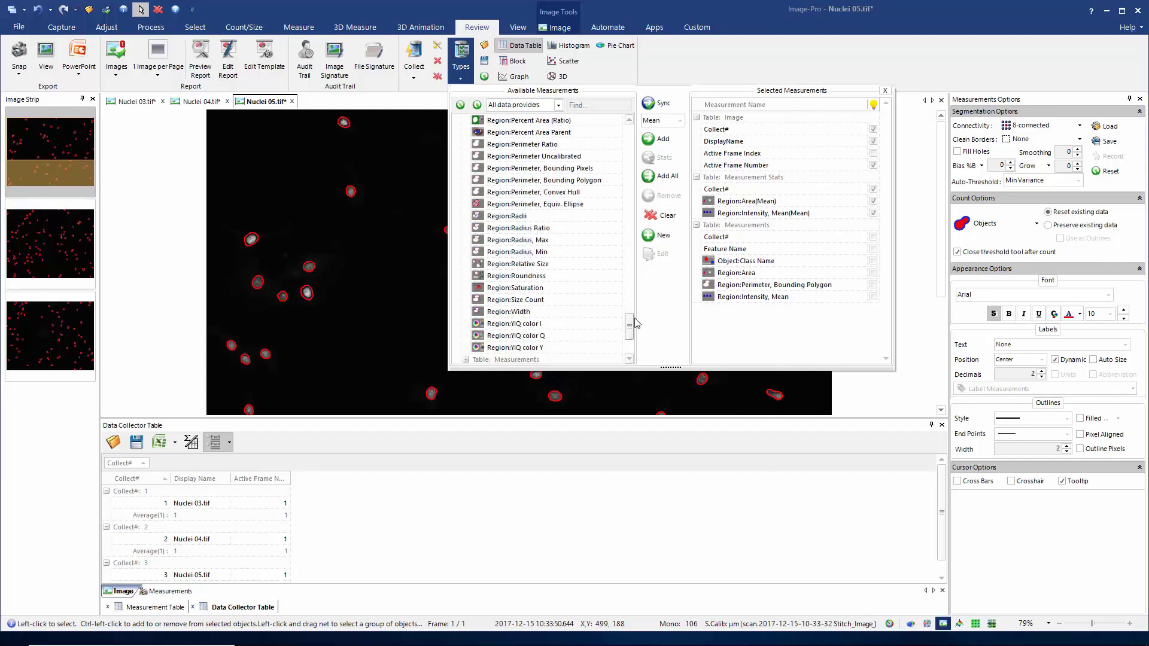
{"action": "left_click", "coordinate": [583, 180]}
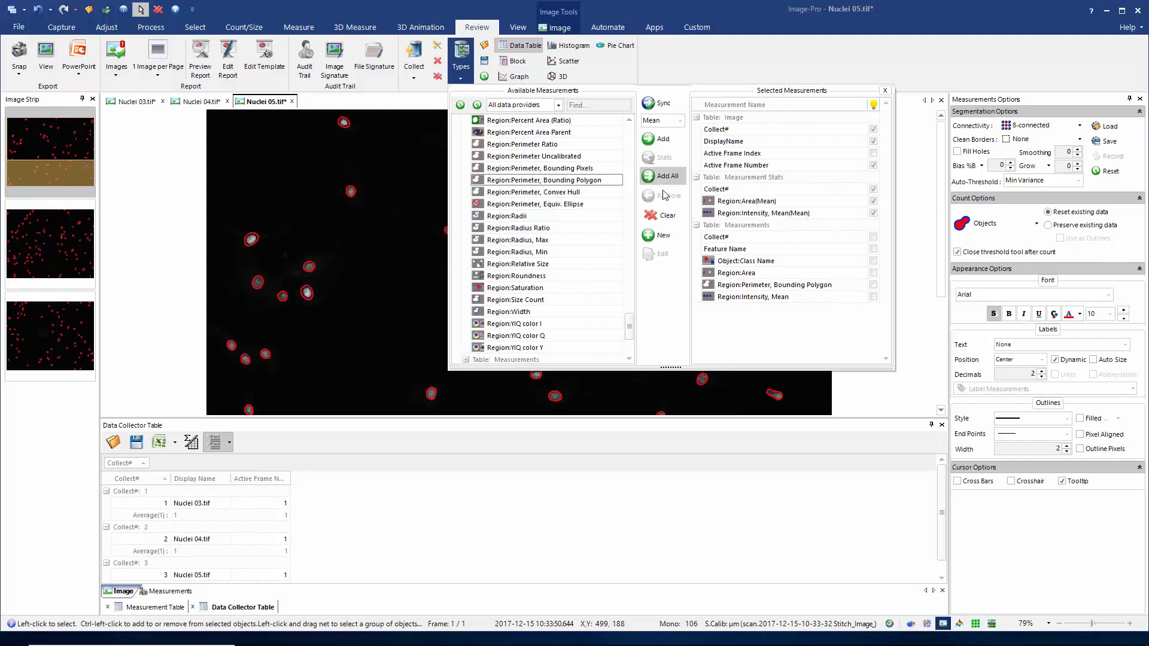
{"action": "left_click", "coordinate": [658, 141]}
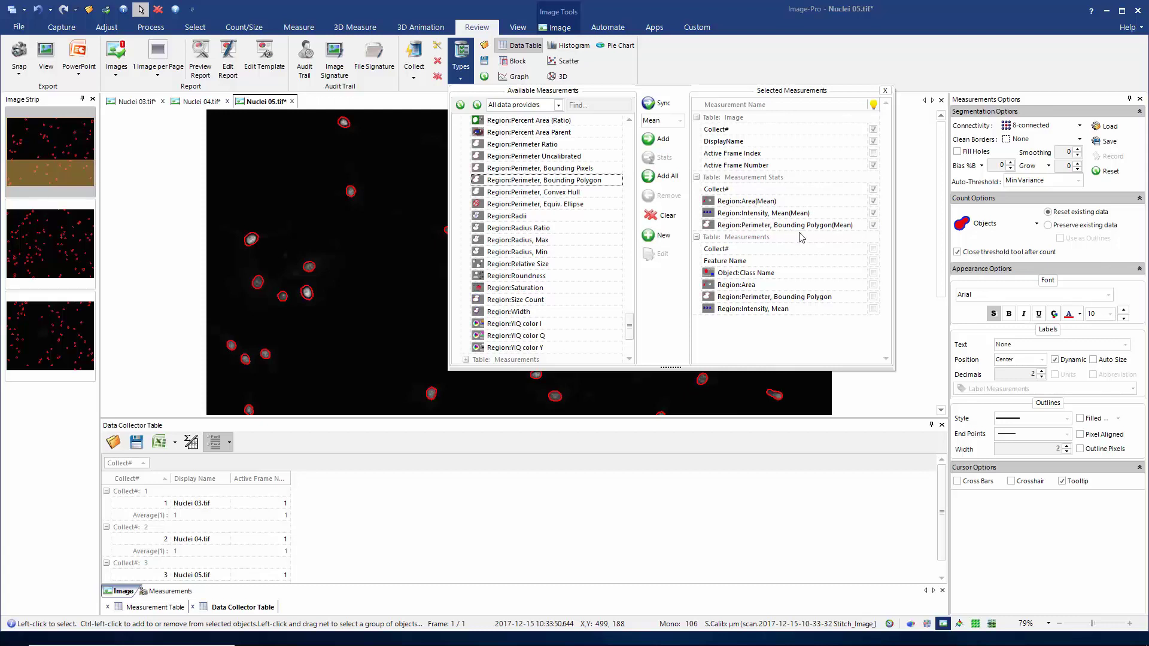
{"action": "left_click", "coordinate": [886, 91]}
Clear all data from the data collector and collect the Nuclei 03.tif results.
{"action": "left_click", "coordinate": [437, 76]}
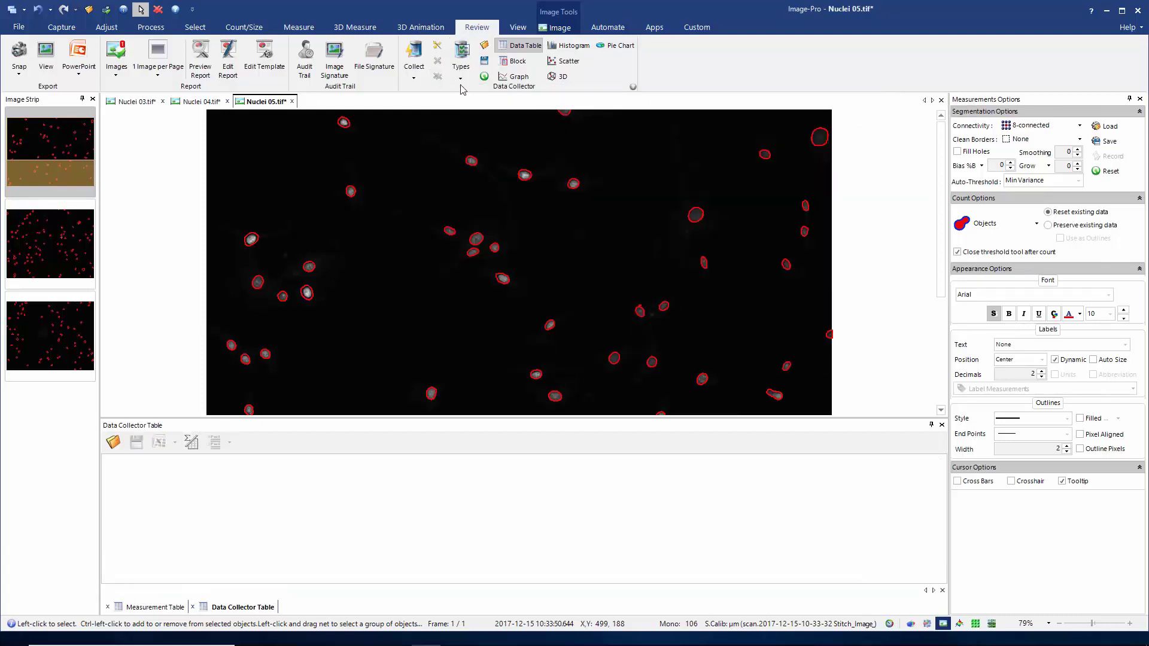
{"action": "left_click", "coordinate": [246, 28]}
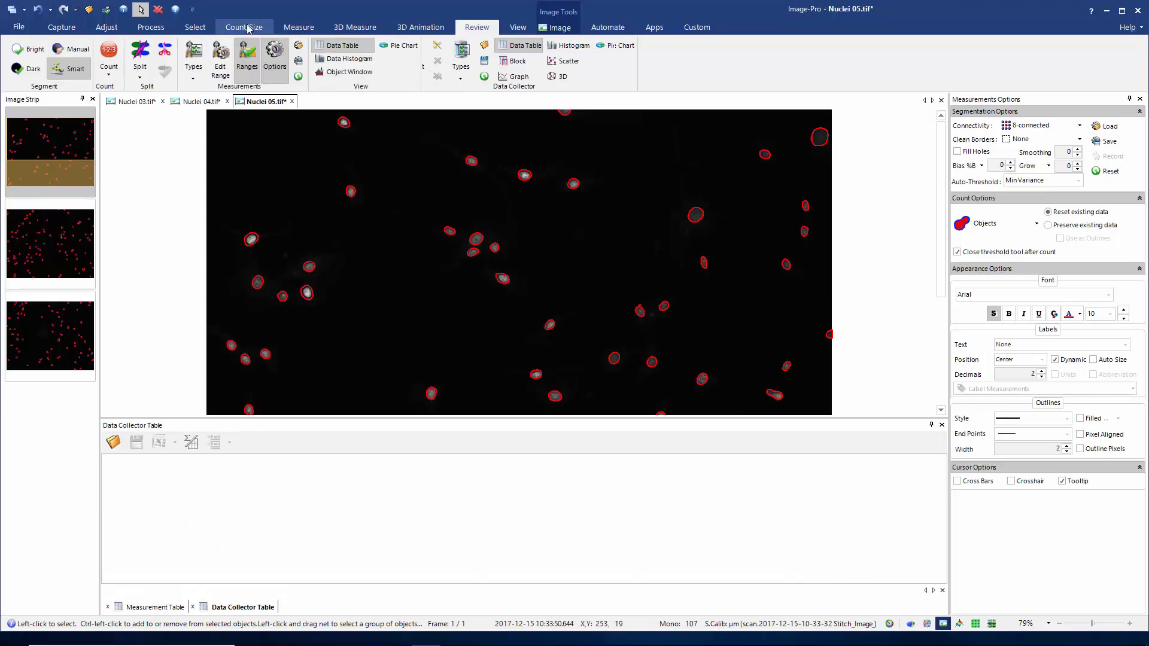
{"action": "left_click", "coordinate": [134, 103]}
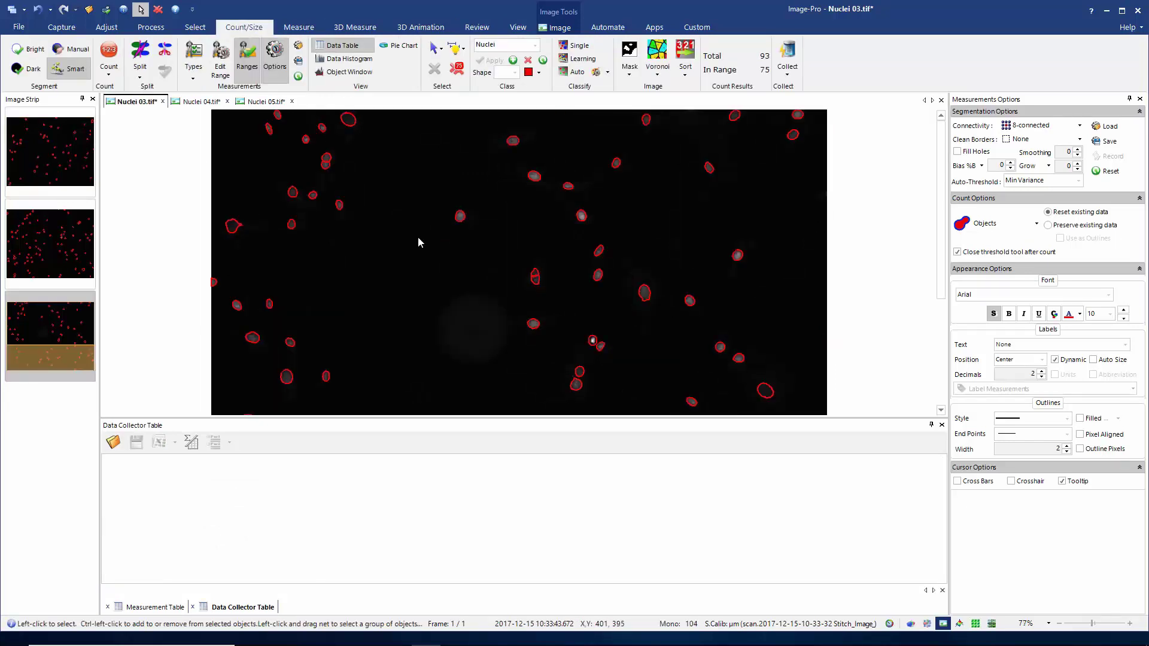
{"action": "left_click", "coordinate": [789, 53]}
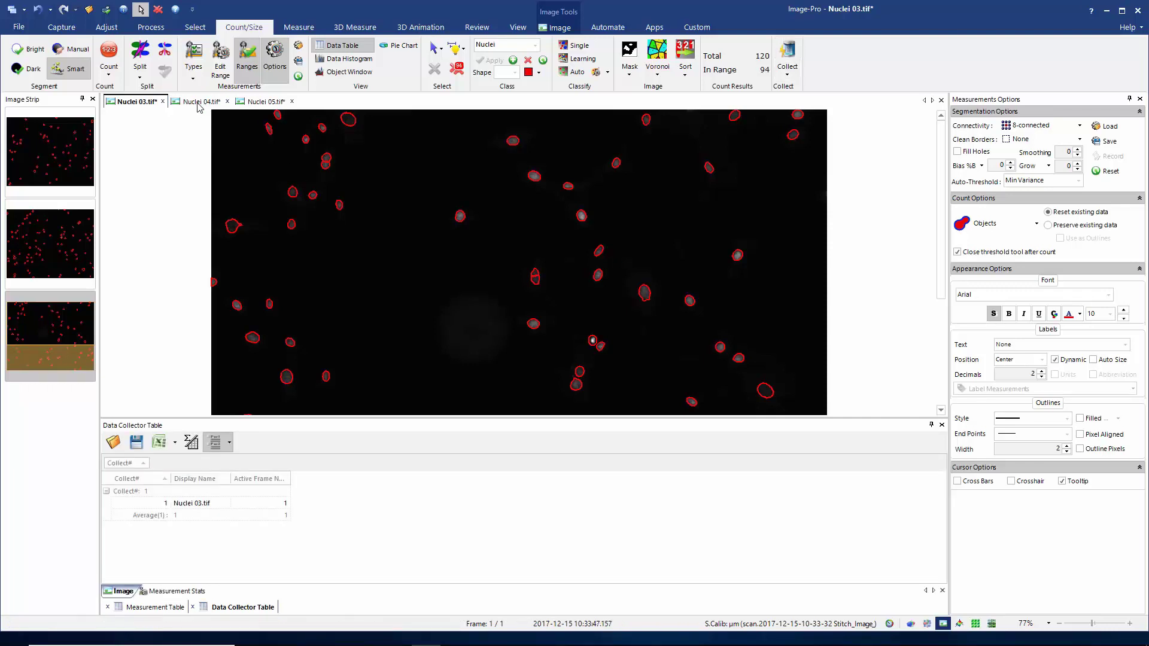
Collect the Nuclei 04.tif results into the data collector.
{"action": "left_click", "coordinate": [199, 104]}
{"action": "left_click", "coordinate": [790, 51]}
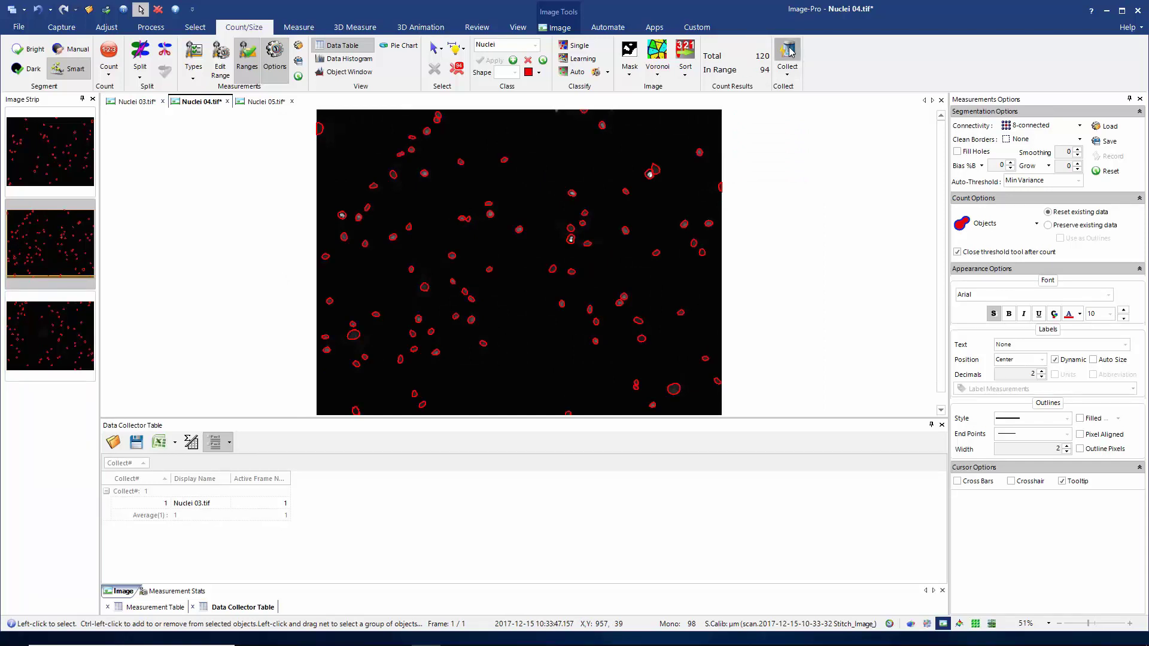
{"action": "left_click", "coordinate": [790, 51]}
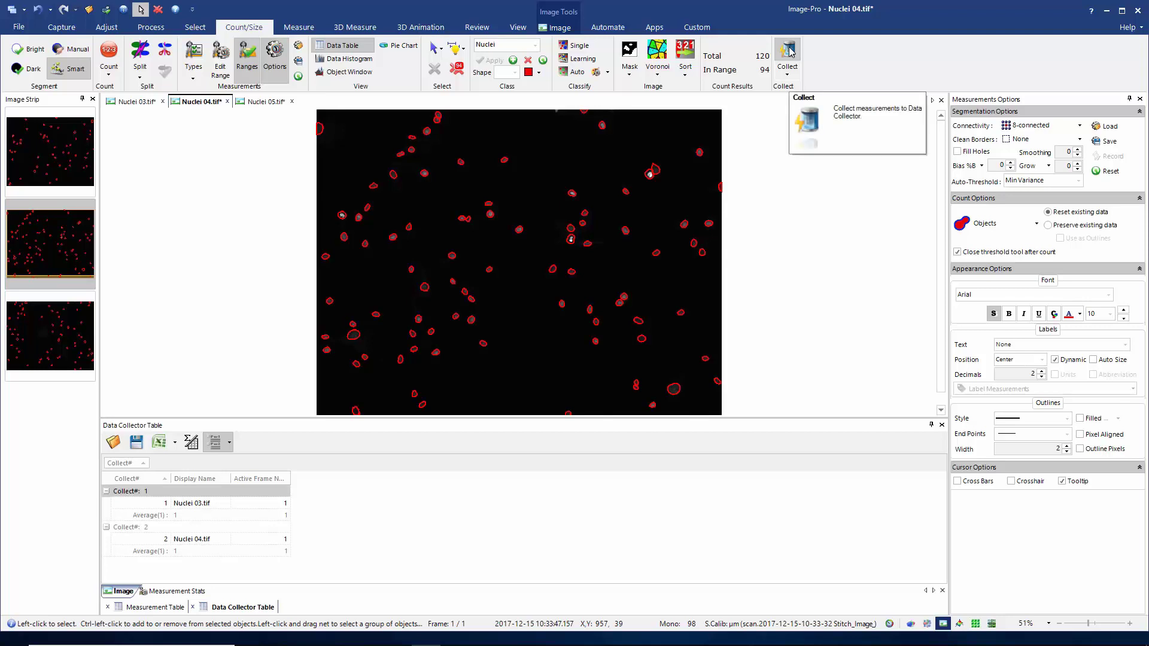
Collect the Nuclei 05.tif results into the data collector and enlarge the Data Collector Table.
{"action": "left_click", "coordinate": [253, 103]}
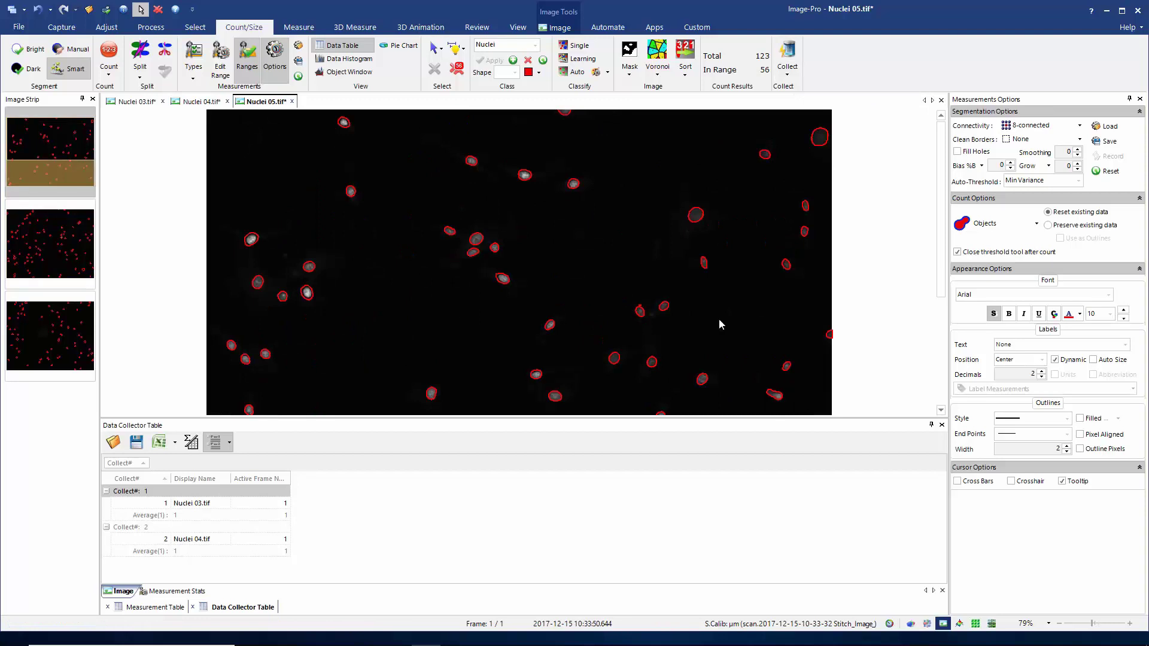
{"action": "left_click", "coordinate": [790, 55]}
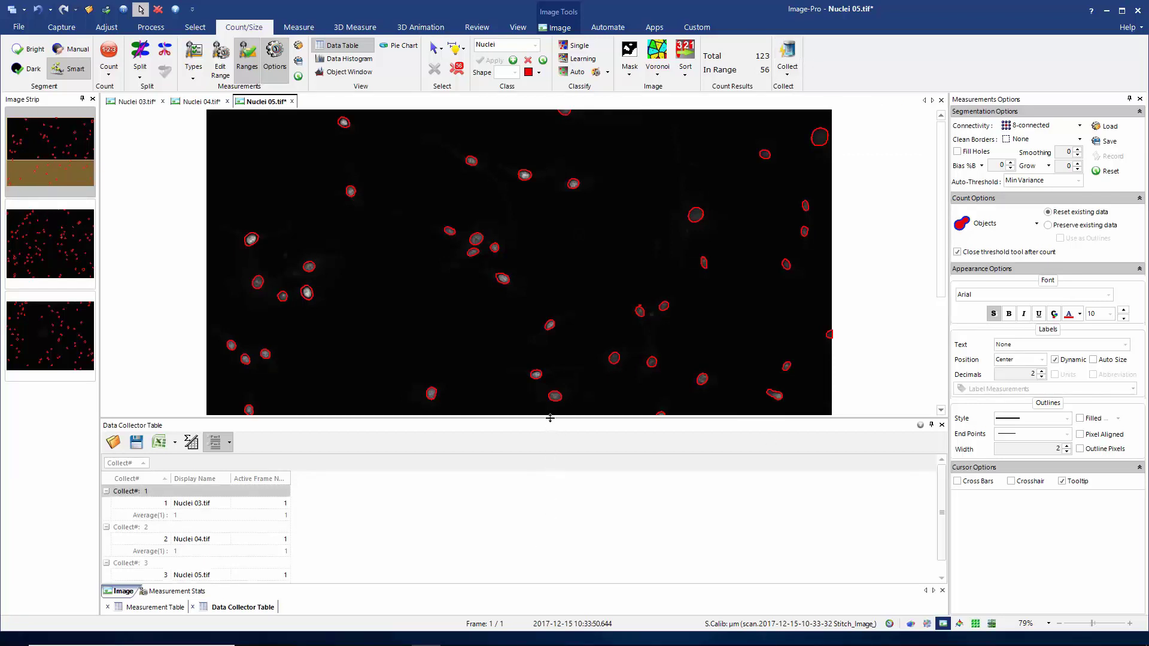
{"action": "left_click_drag", "start_coordinate": [550, 417], "coordinate": [431, 299]}
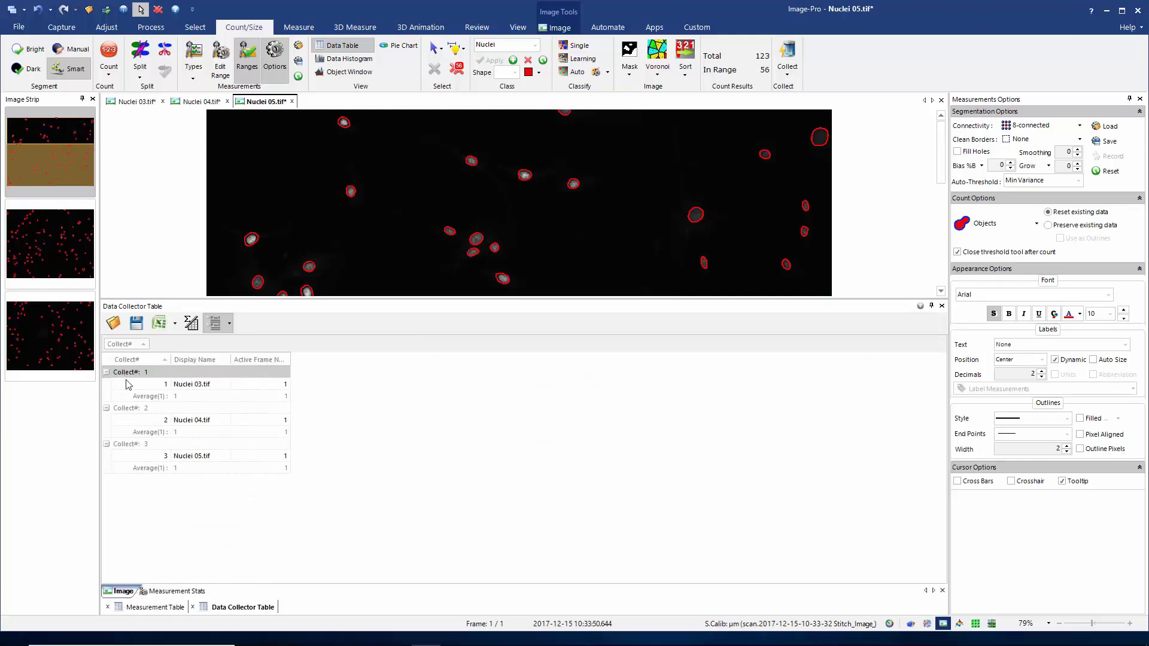
Show the collected measurement statistics for the three images, and shrink the Data Collector Table to enlarge the image view.
{"action": "left_click", "coordinate": [171, 592]}
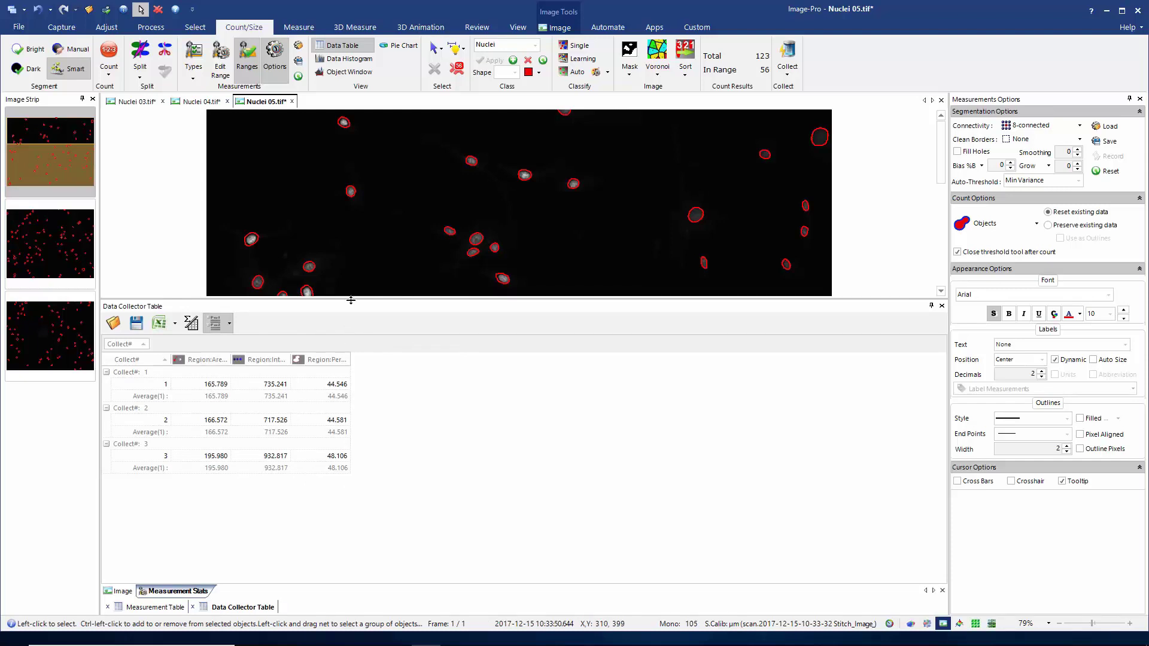
{"action": "left_click_drag", "start_coordinate": [351, 298], "coordinate": [341, 437]}
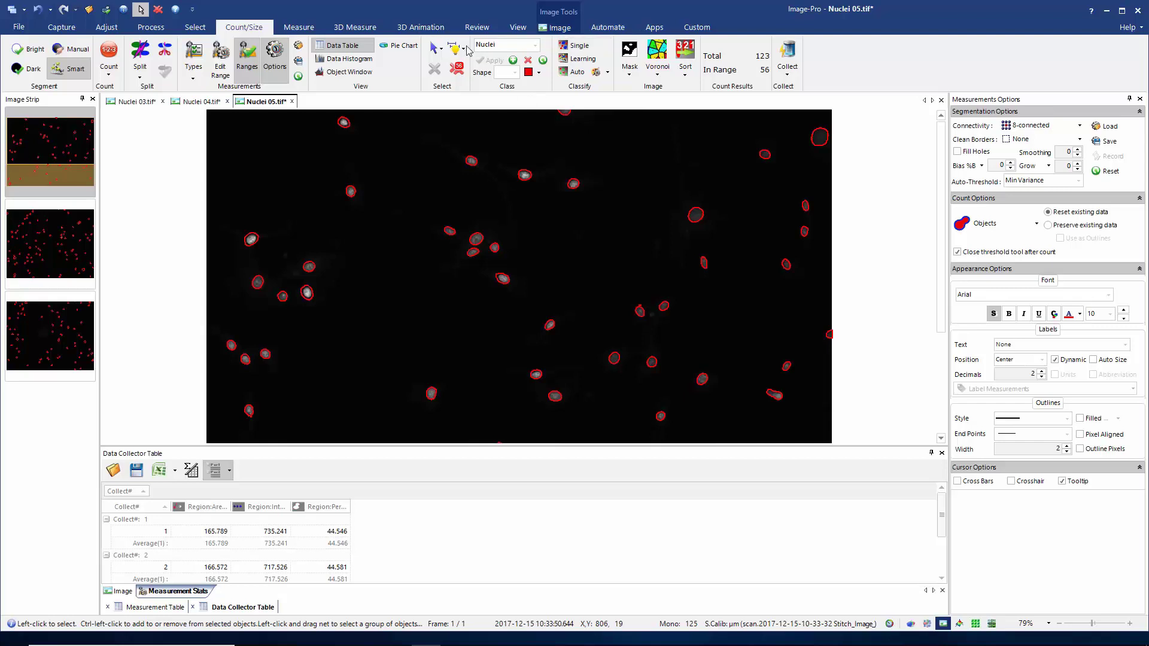
Clear all data from the data collector and turn on automatic collection of new count results.
{"action": "left_click", "coordinate": [485, 25]}
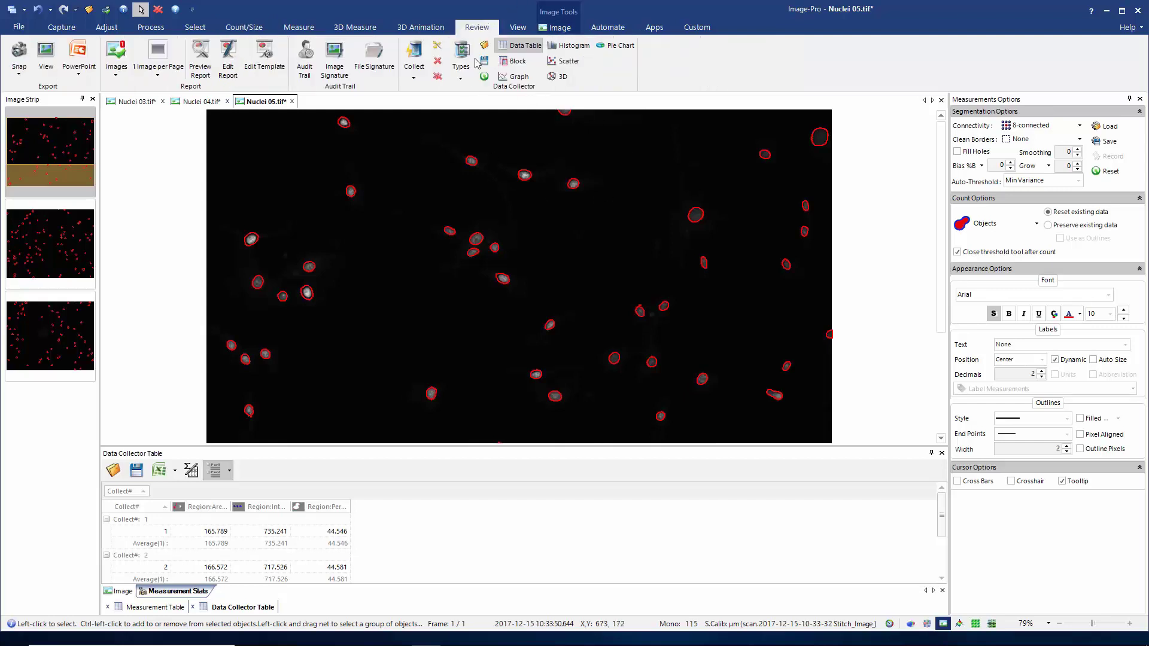
{"action": "left_click", "coordinate": [438, 78]}
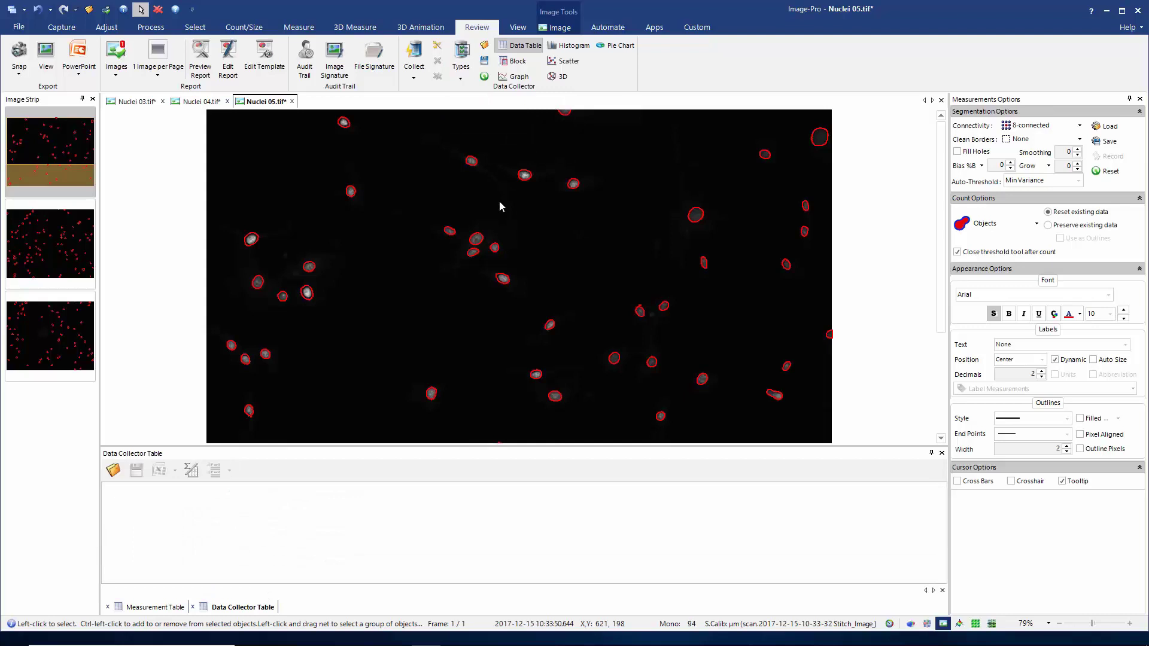
{"action": "left_click", "coordinate": [438, 50]}
Delete all existing objects in Nuclei 03.tif and count its nuclei again so the results are collected automatically.
{"action": "mouse_move", "coordinate": [132, 106]}
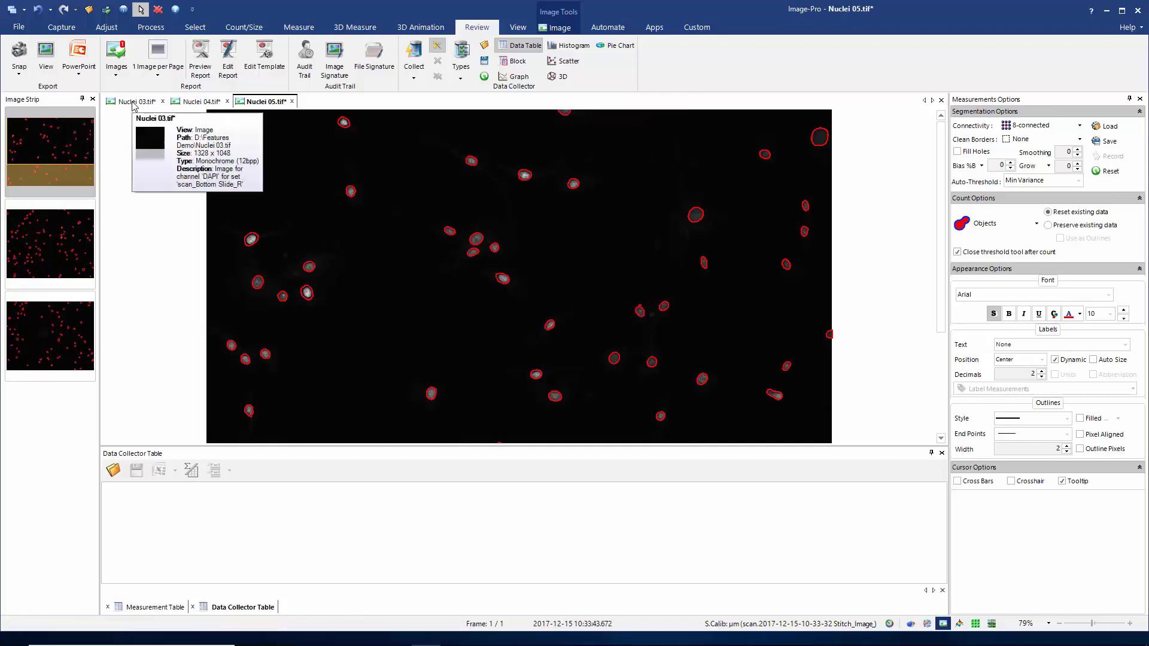
{"action": "left_click", "coordinate": [133, 106]}
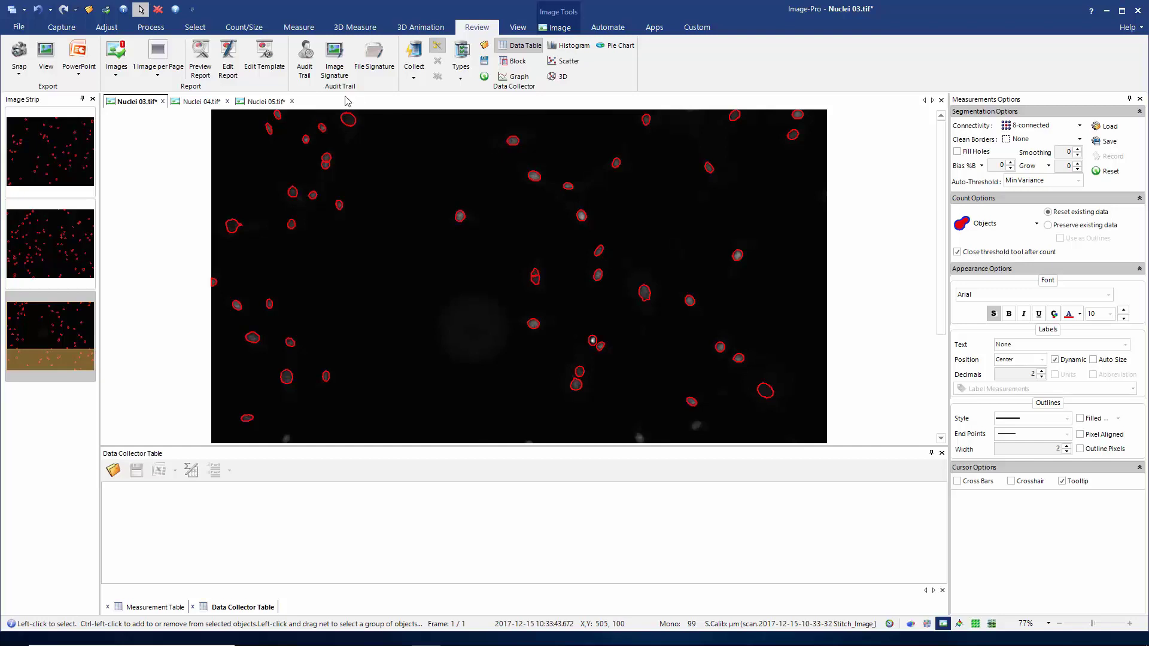
{"action": "left_click", "coordinate": [244, 28]}
{"action": "left_click", "coordinate": [456, 67]}
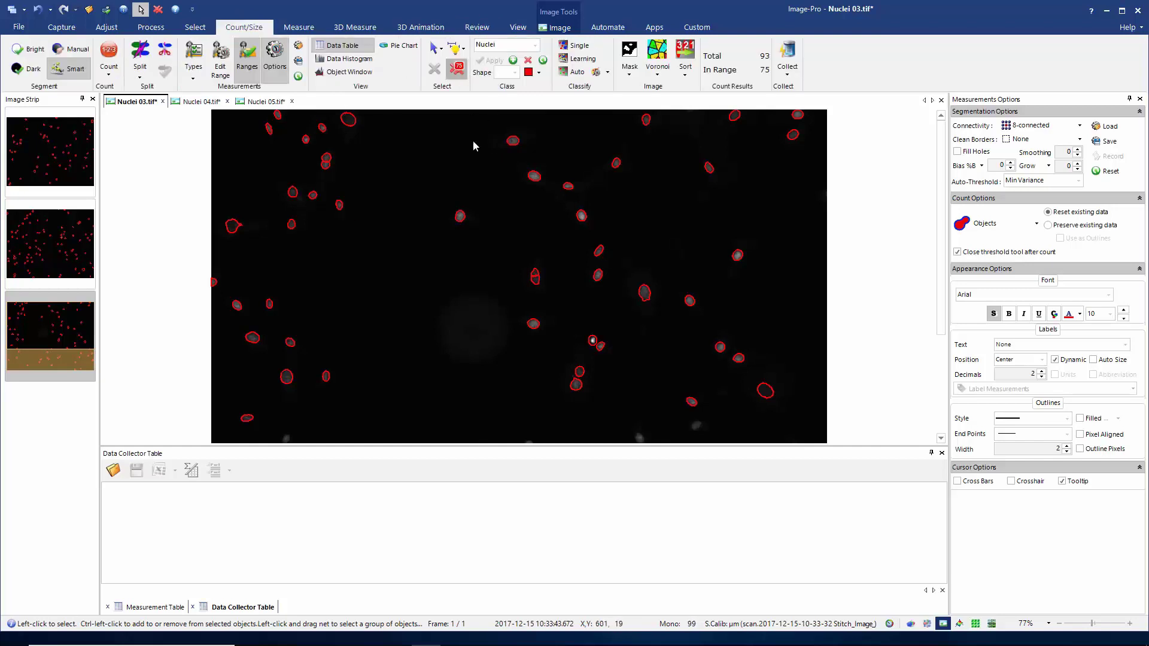
{"action": "left_click", "coordinate": [110, 55]}
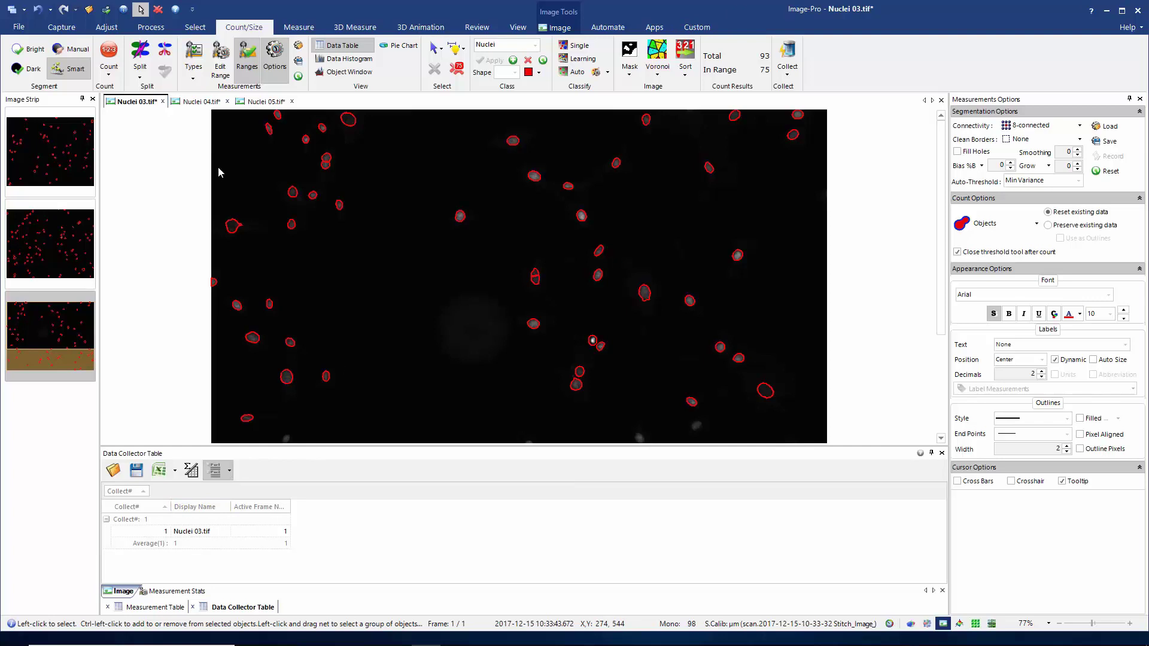
Delete the existing objects in Nuclei 04.tif and recount its nuclei with automatic collection on.
{"action": "mouse_move", "coordinate": [188, 106]}
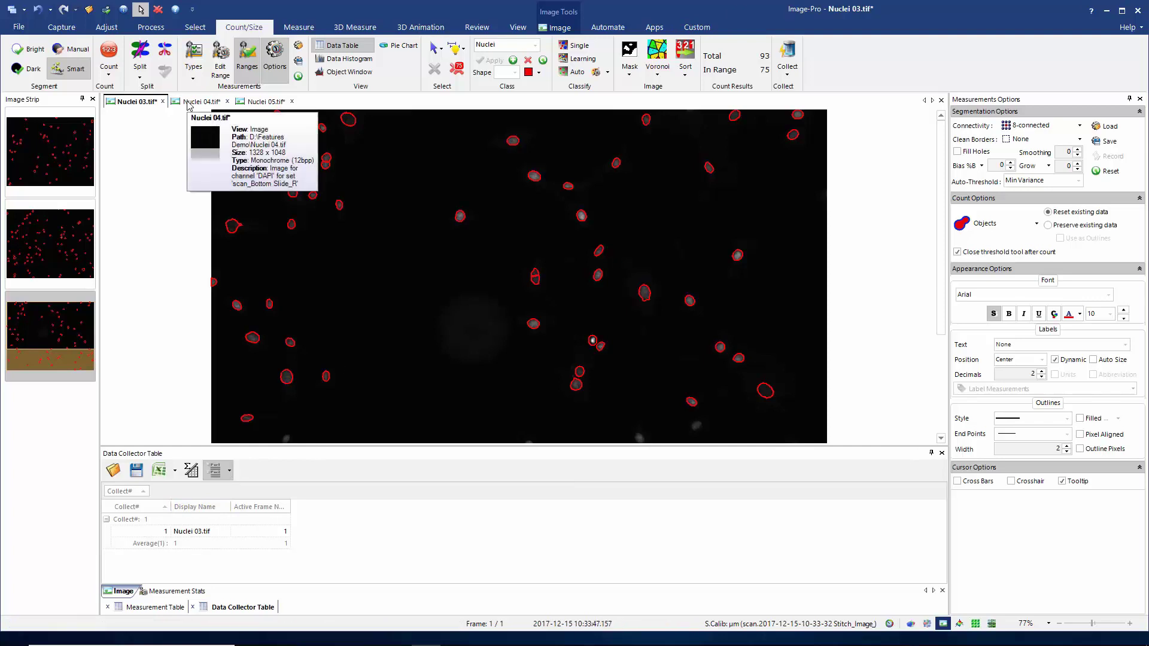
{"action": "left_click", "coordinate": [189, 106]}
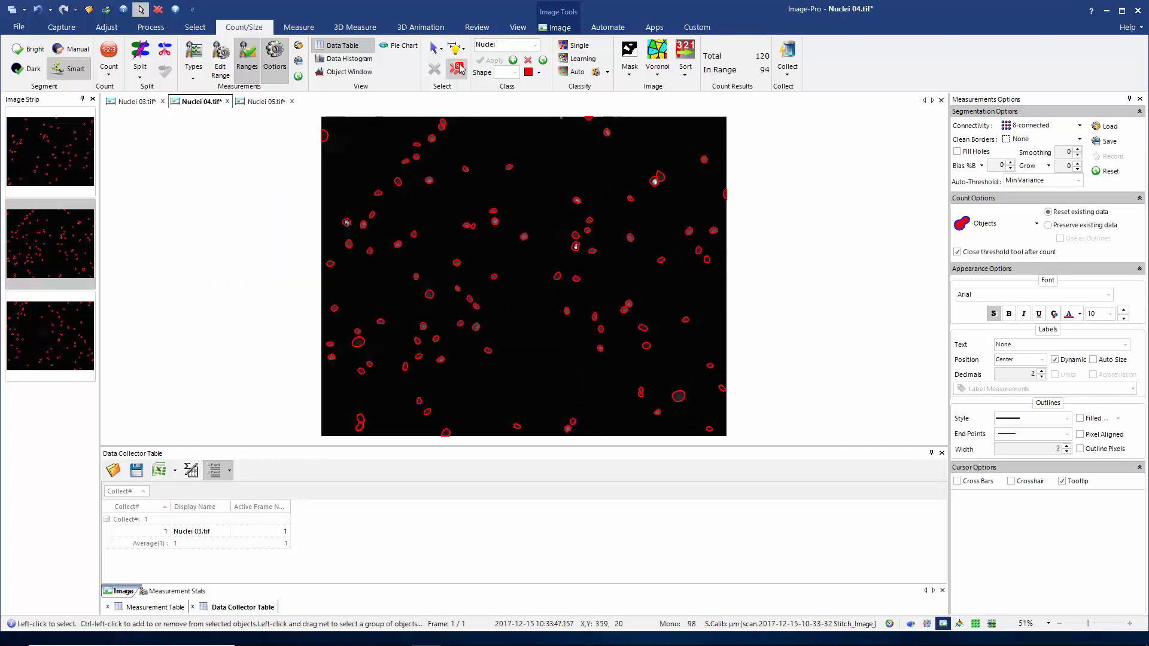
{"action": "left_click", "coordinate": [108, 51]}
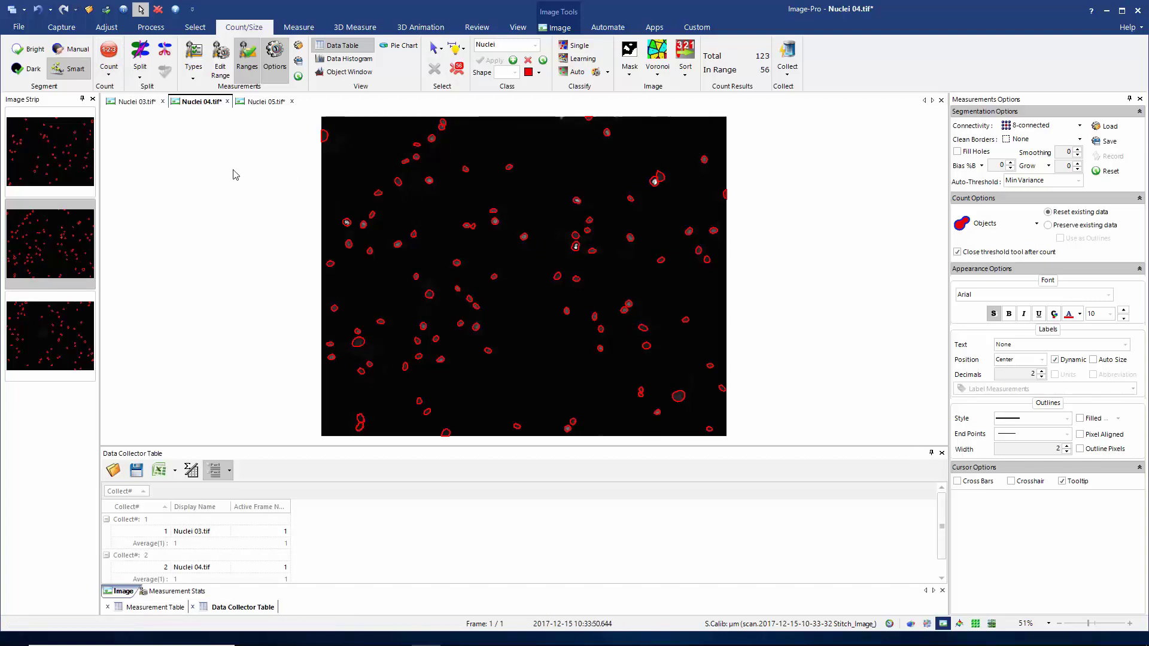
Remove all objects from Nuclei 05.tif and run the nuclei count again to collect its results automatically.
{"action": "key", "text": "ctrl+Tab"}
{"action": "left_click", "coordinate": [469, 75]}
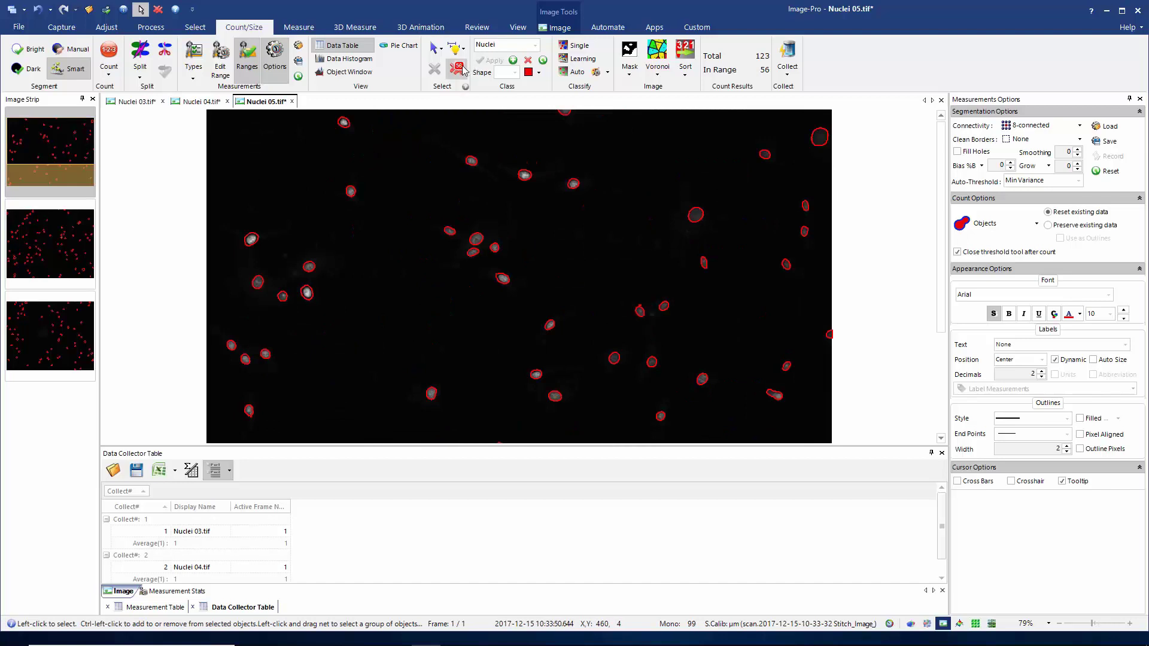
{"action": "left_click", "coordinate": [114, 53]}
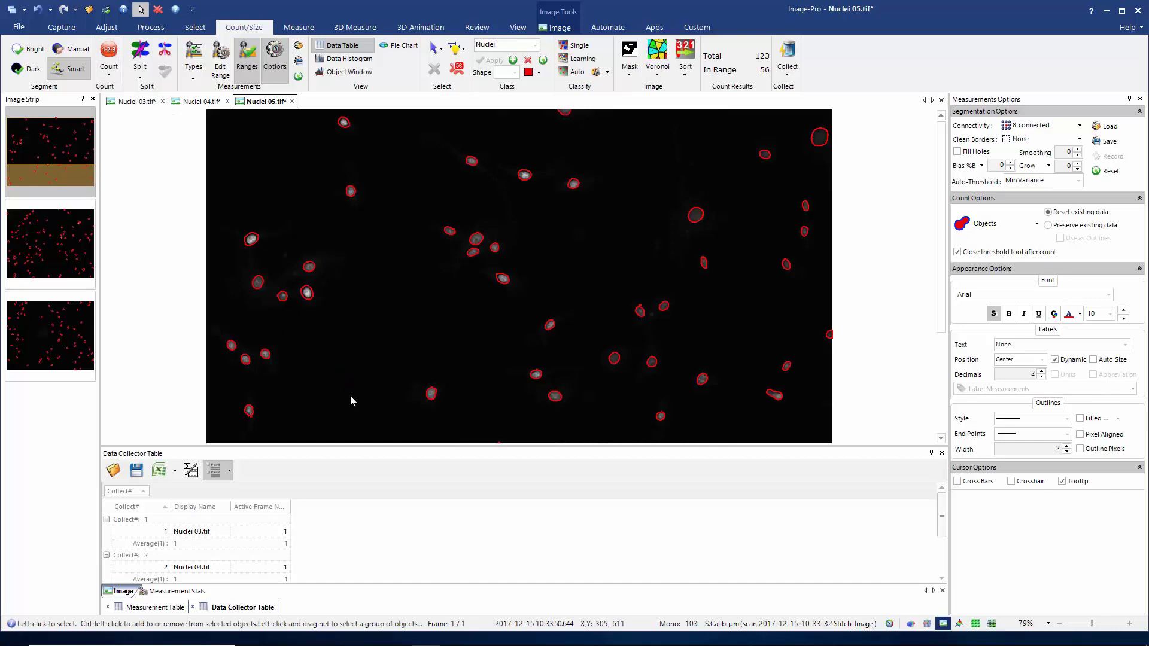
Enlarge the Data Collector Table and show the automatically collected measurement statistics per image.
{"action": "left_click_drag", "start_coordinate": [362, 449], "coordinate": [354, 296]}
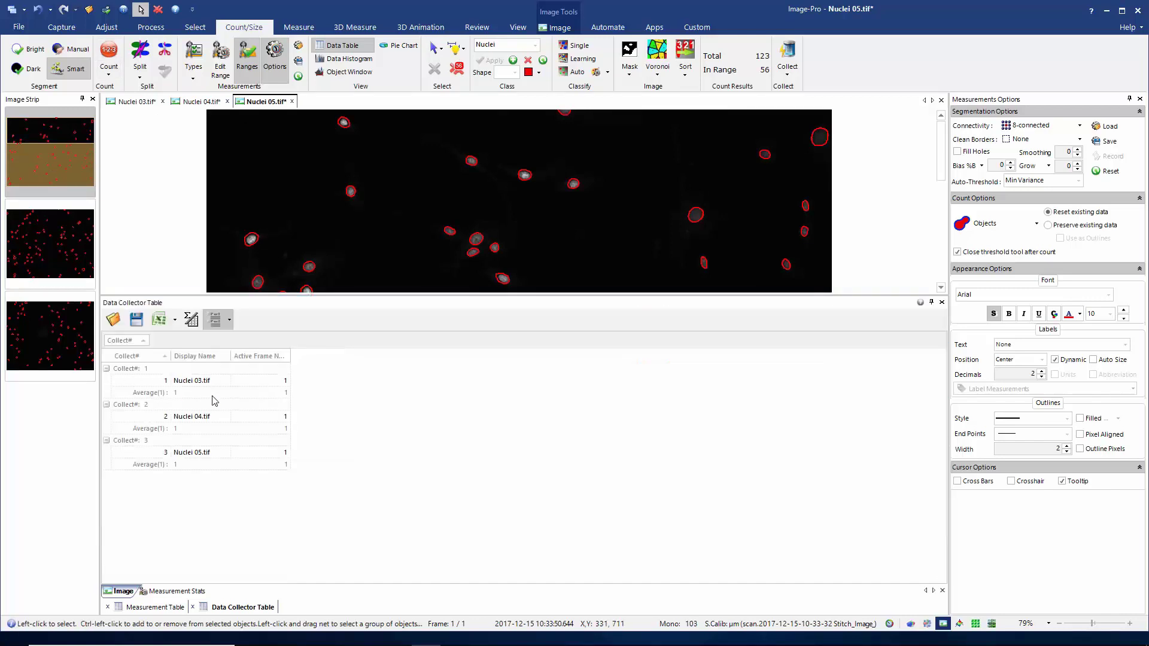
{"action": "left_click", "coordinate": [193, 591]}
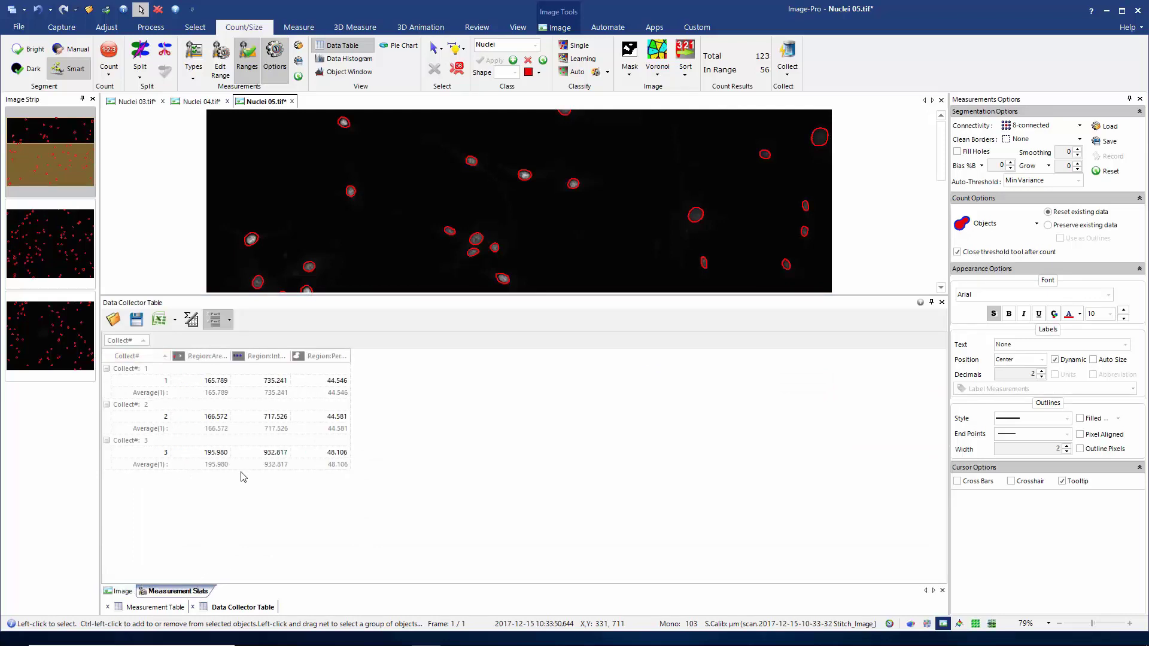